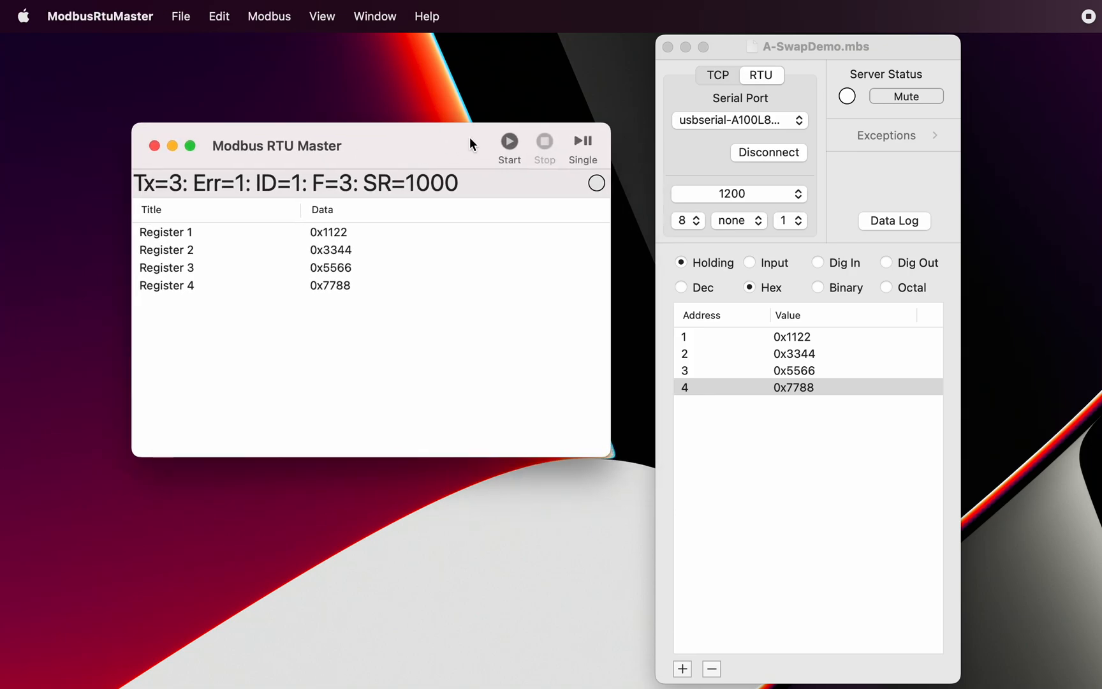
Step: Bring the register server forward, return to the RTU master, and perform two single reads of the holding registers
{"action": "left_click", "coordinate": [869, 47]}
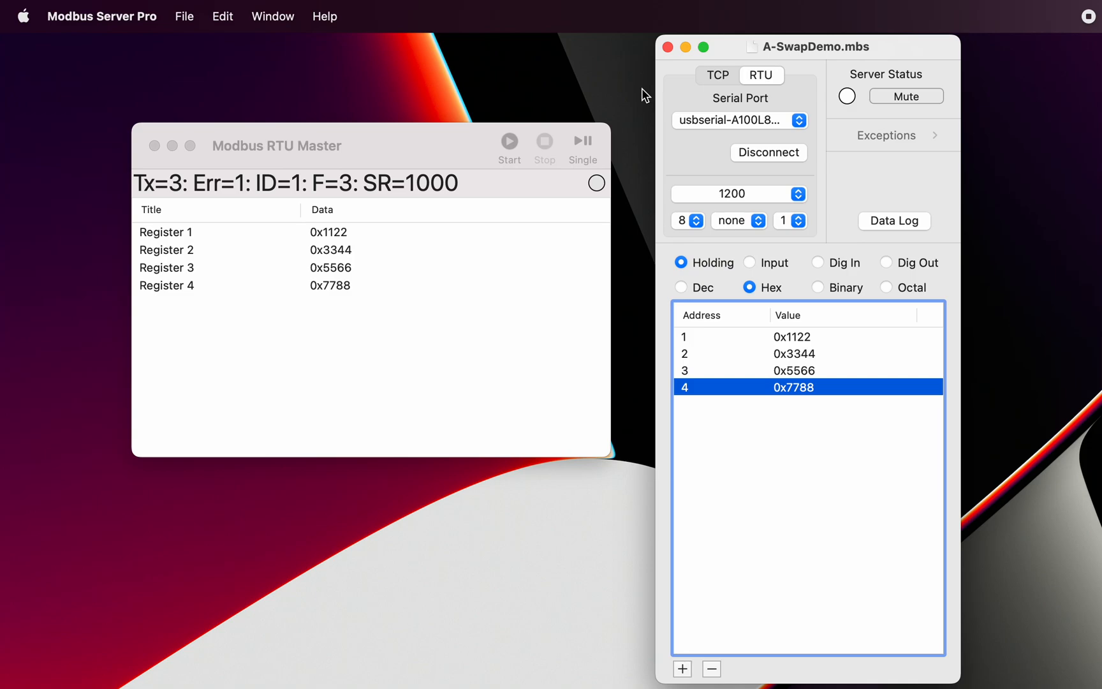
{"action": "left_click", "coordinate": [408, 141]}
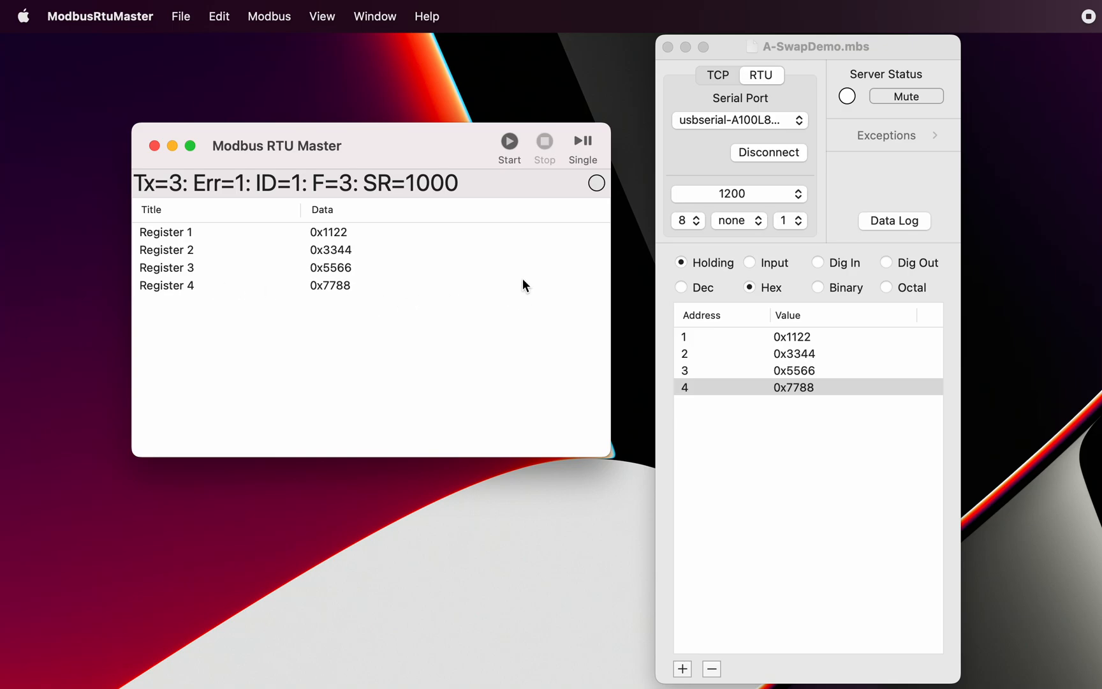
{"action": "left_click", "coordinate": [582, 139]}
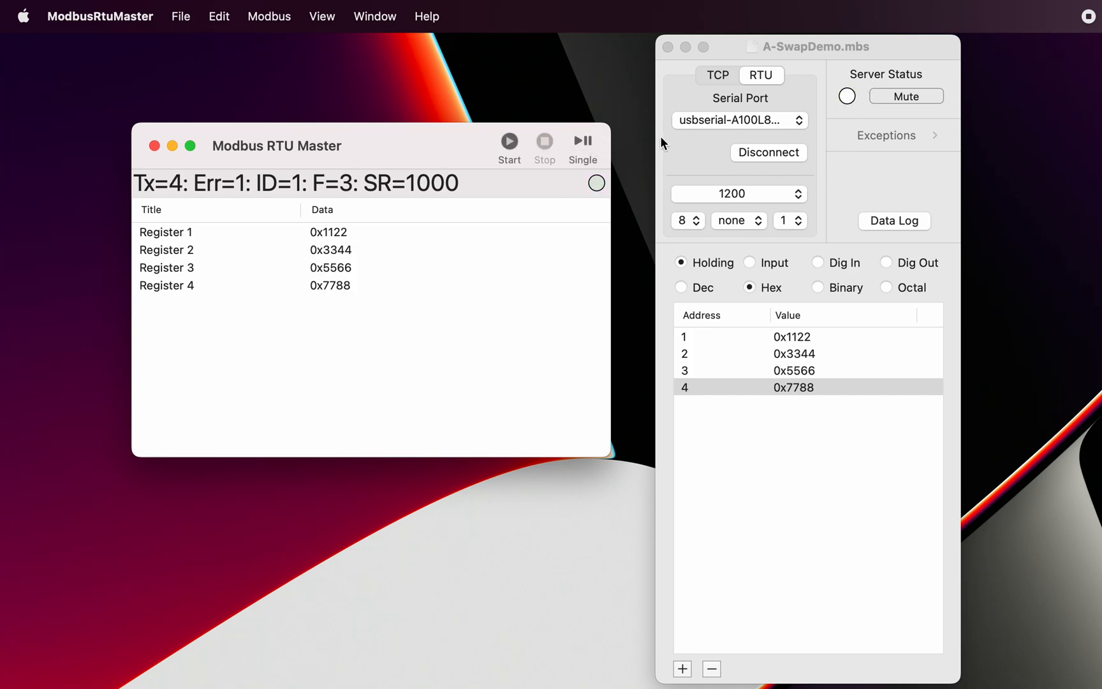
{"action": "left_click", "coordinate": [584, 143]}
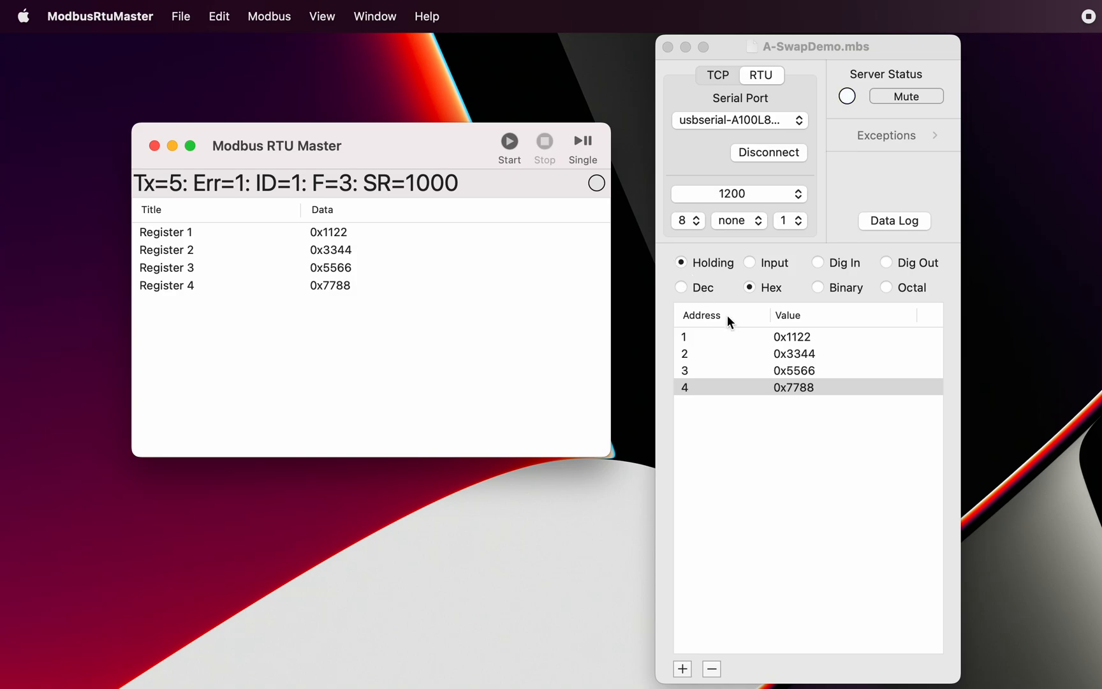
Step: Set the server's holding register 1 to 0x22 and perform a single read in the RTU master
{"action": "left_click", "coordinate": [801, 336]}
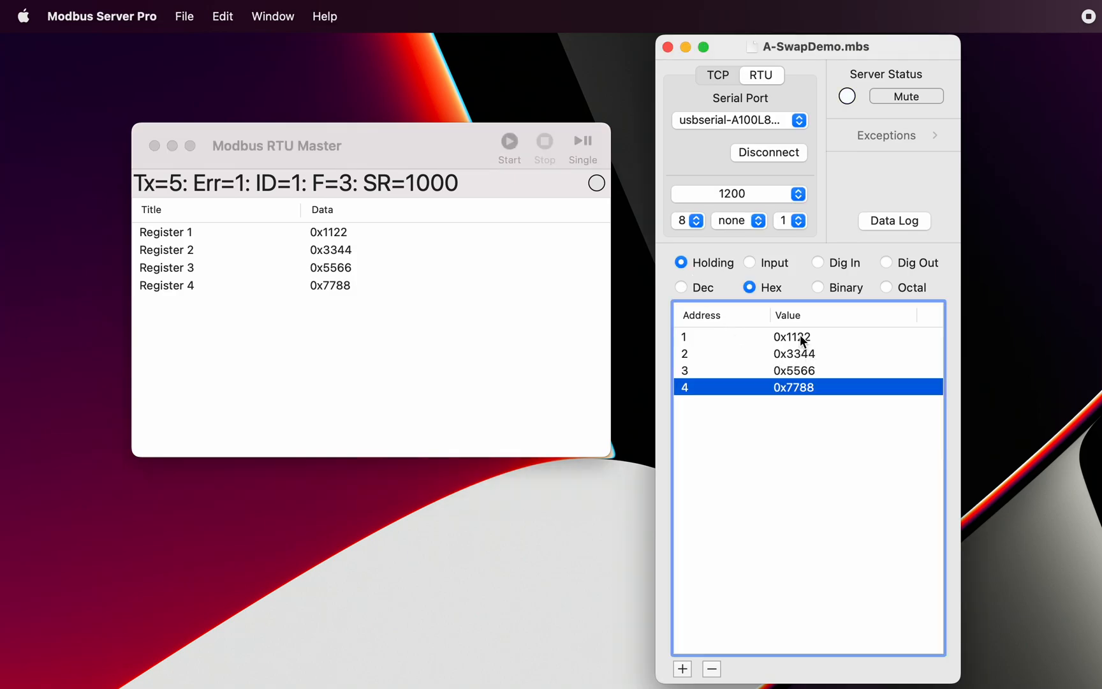
{"action": "double_click", "coordinate": [801, 336]}
{"action": "left_click", "coordinate": [797, 337]}
{"action": "key", "text": "BackSpace"}
{"action": "key", "text": "BackSpace"}
{"action": "type", "text": "00"}
{"action": "key", "text": "Return"}
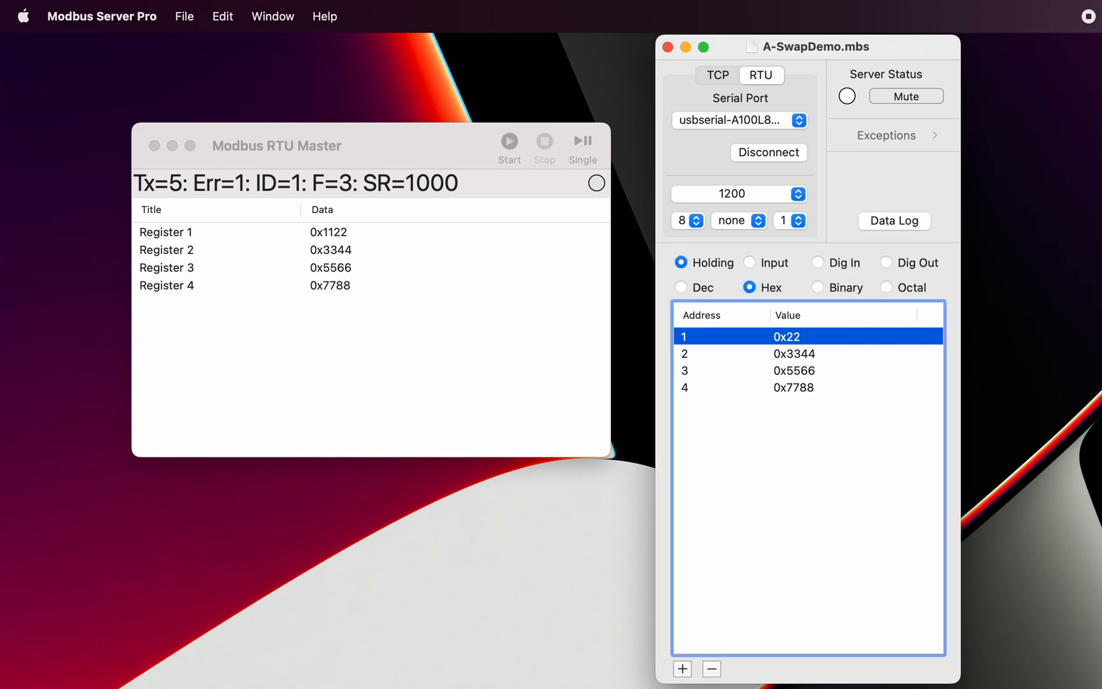
{"action": "left_click", "coordinate": [582, 143]}
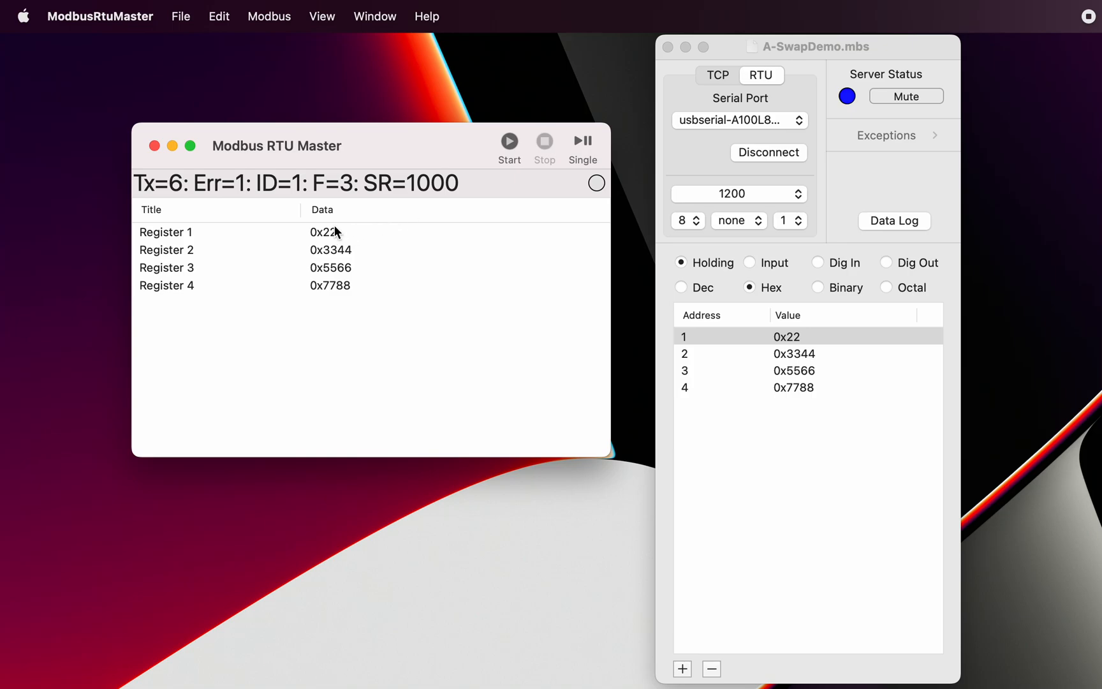
Step: Set the server's holding register 1 to 0x1122 and perform another single read from the master
{"action": "double_click", "coordinate": [800, 336]}
{"action": "left_click", "coordinate": [785, 336]}
{"action": "type", "text": "11"}
{"action": "key", "text": "Return"}
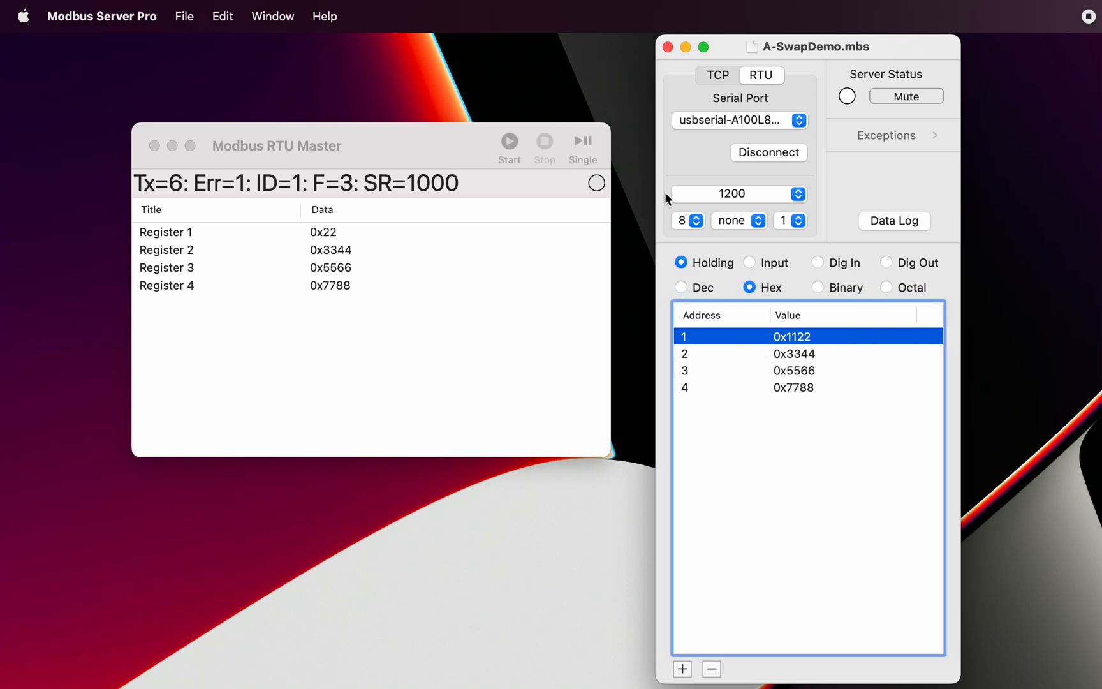
{"action": "left_click", "coordinate": [582, 144]}
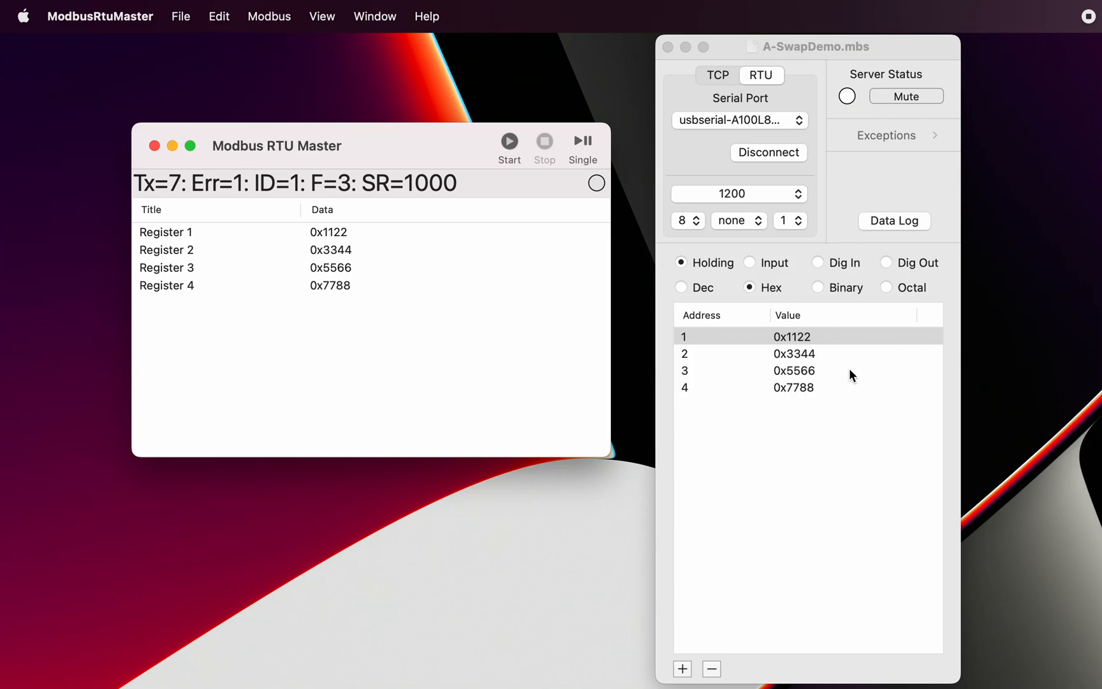
Step: Enable Swap Bytes in the master's Read/Write Definition and perform a single read
{"action": "double_click", "coordinate": [487, 181]}
{"action": "left_click_drag", "start_coordinate": [748, 121], "coordinate": [632, 77]}
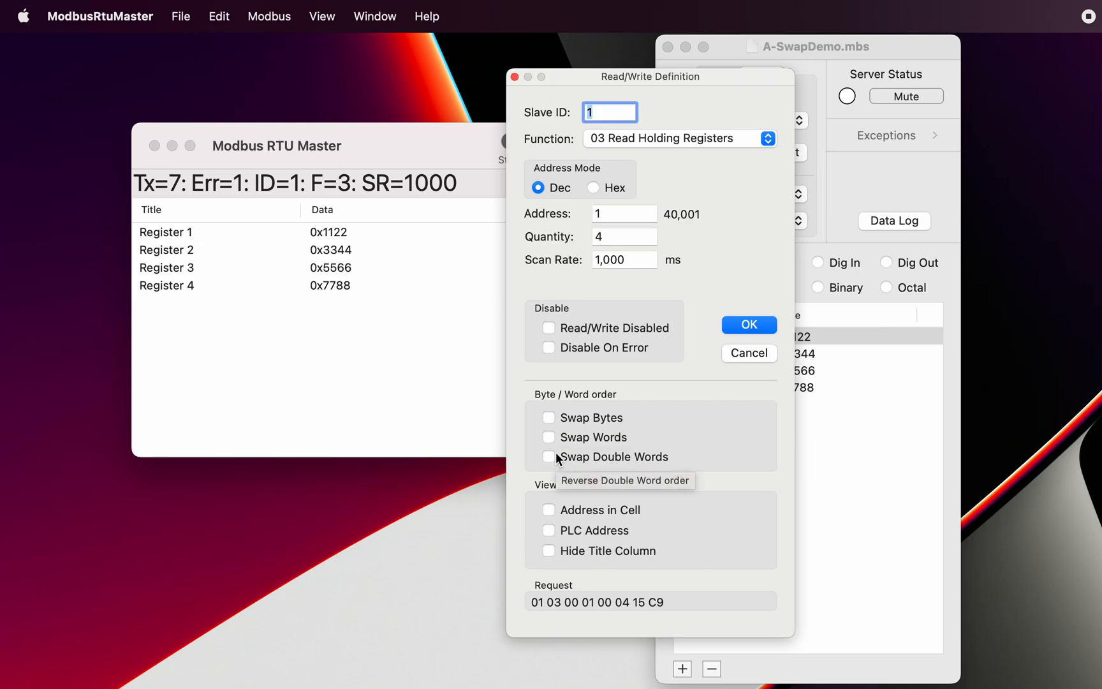
{"action": "left_click", "coordinate": [552, 415]}
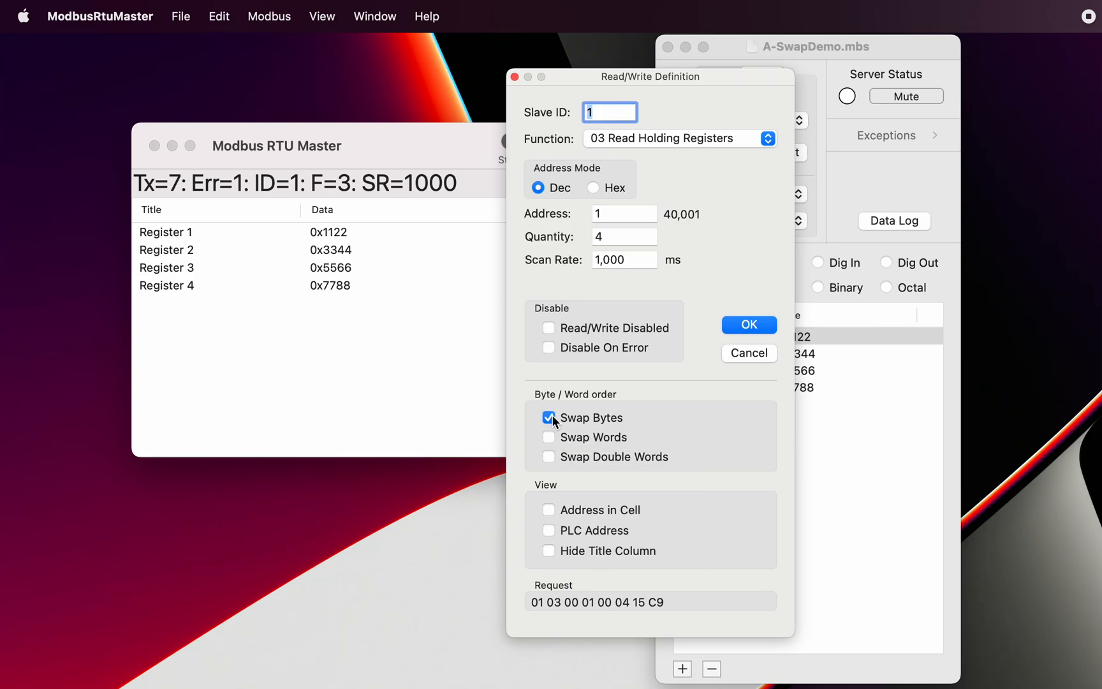
{"action": "left_click", "coordinate": [755, 327]}
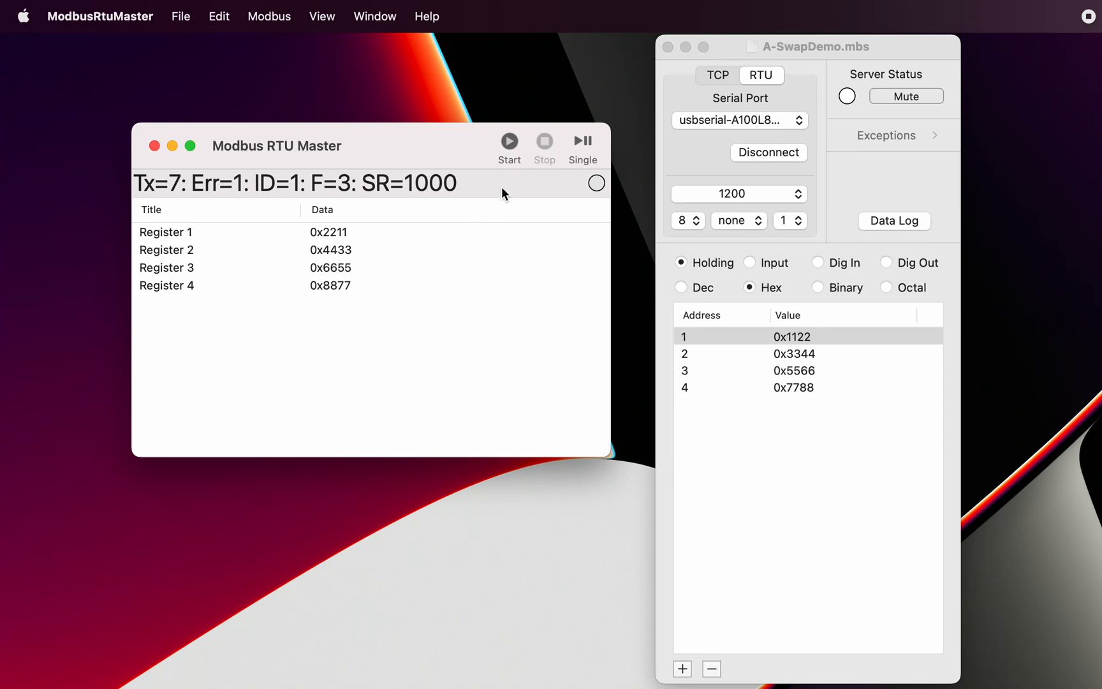
{"action": "left_click", "coordinate": [587, 144]}
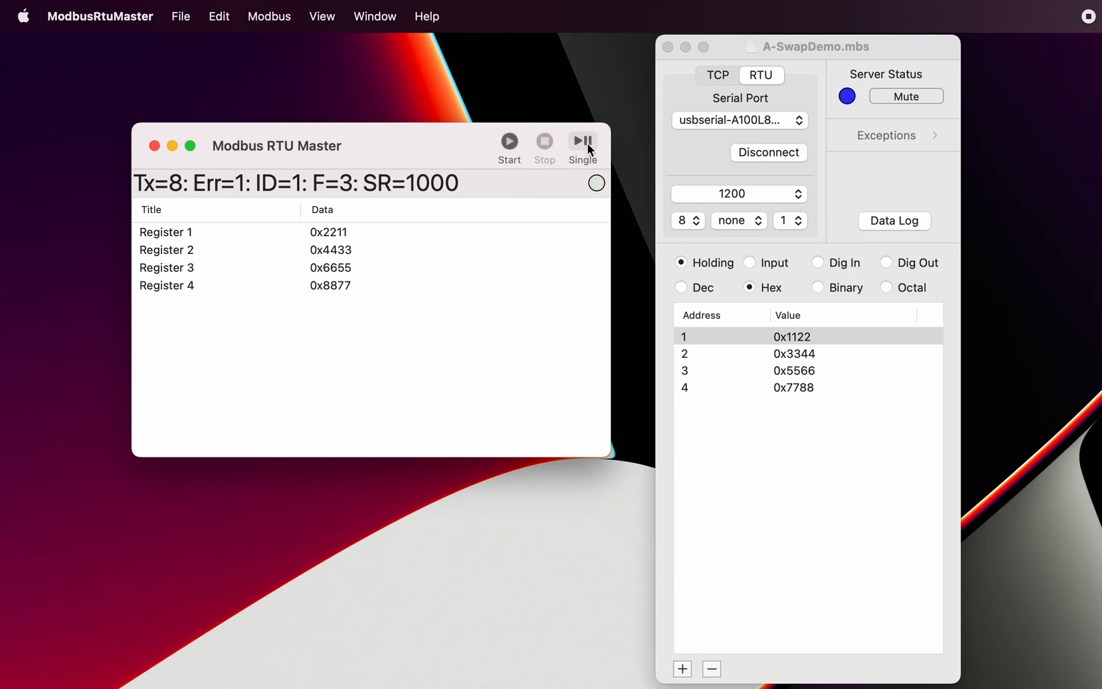
Step: Start continuous polling in the master and set the server's holding register 1 to 0x1199
{"action": "left_click", "coordinate": [509, 143]}
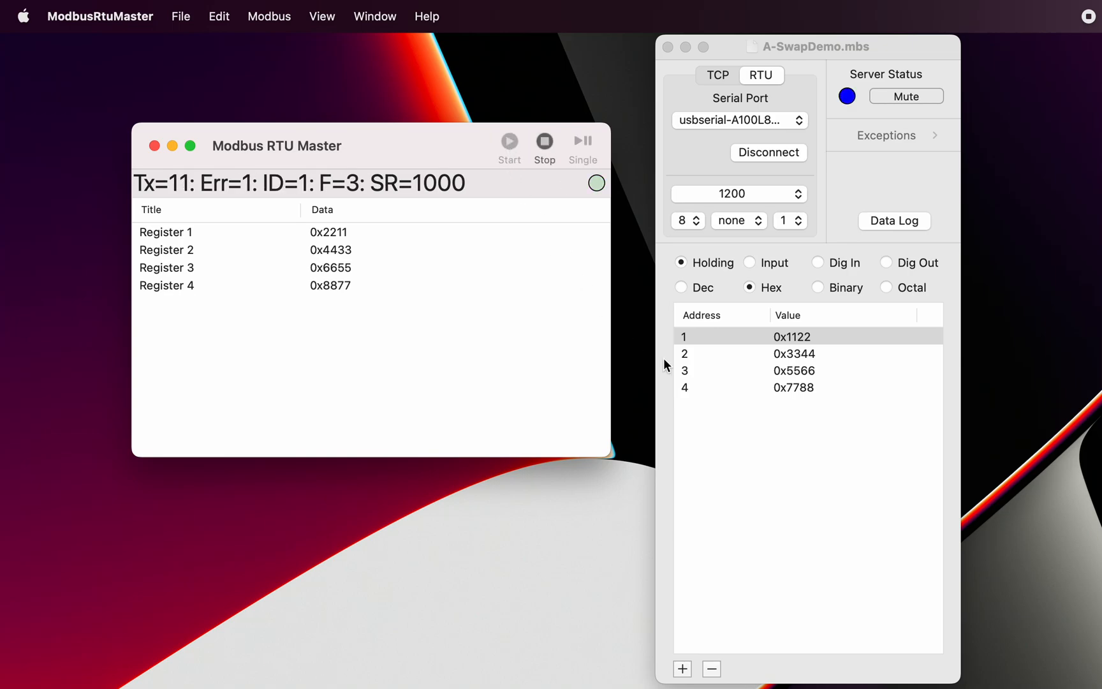
{"action": "left_click", "coordinate": [801, 334]}
{"action": "left_click", "coordinate": [801, 335]}
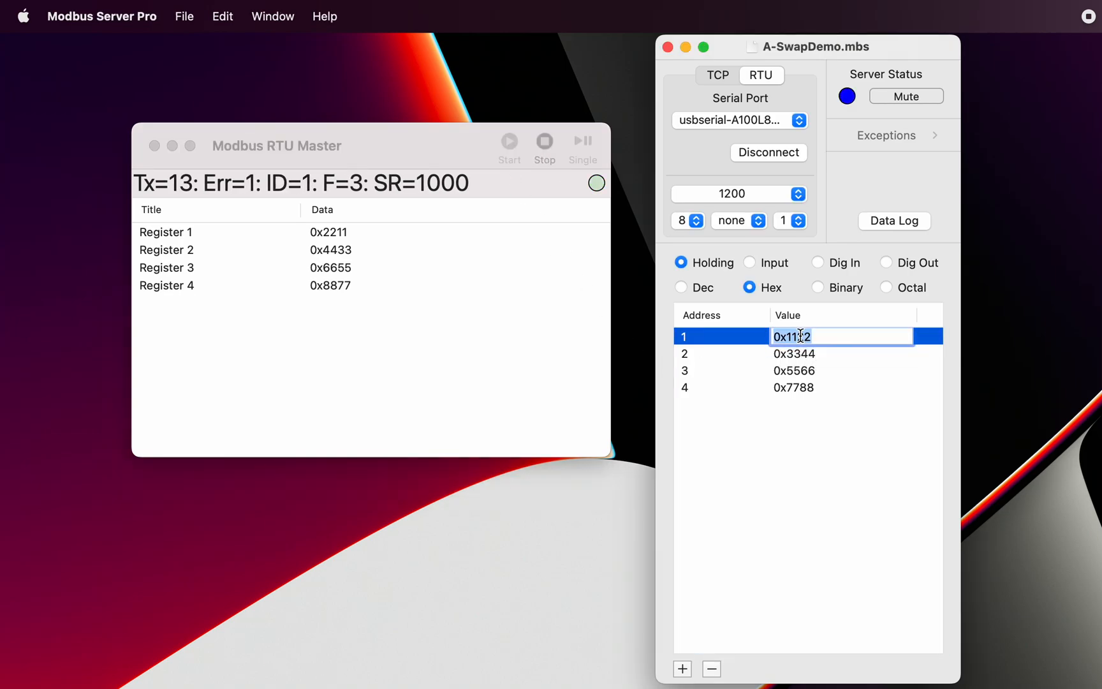
{"action": "left_click", "coordinate": [818, 336]}
{"action": "key", "text": "BackSpace"}
{"action": "key", "text": "BackSpace"}
{"action": "type", "text": "99"}
{"action": "key", "text": "Return"}
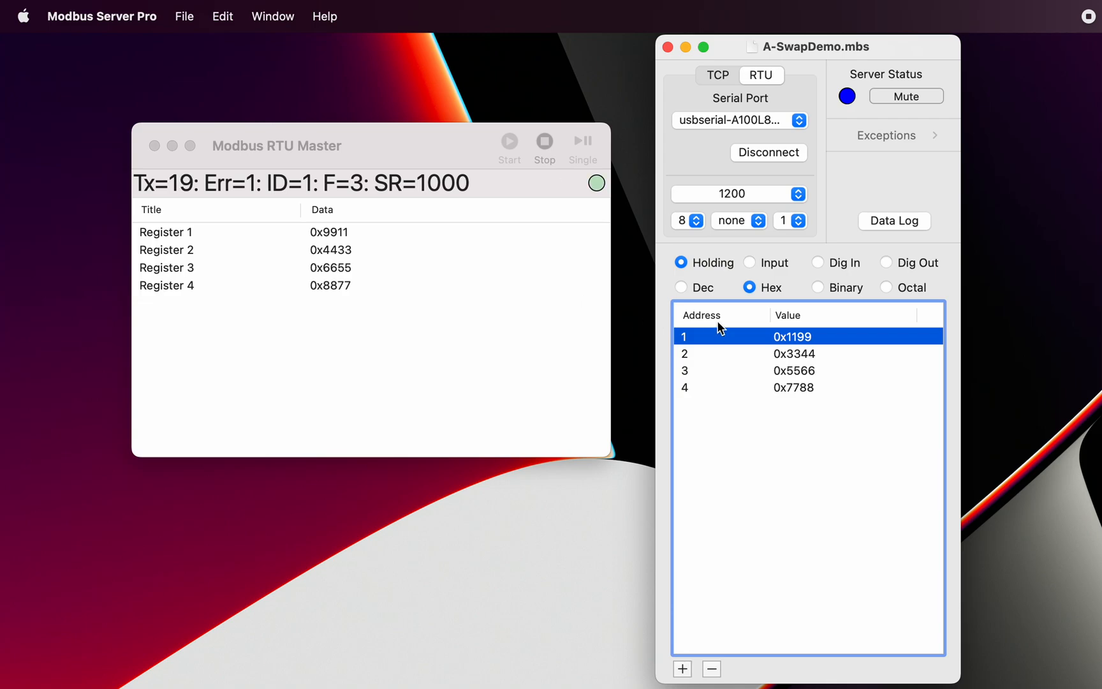
Step: Restore the server's holding register 1 to 0x1122 and stop the master's continuous polling
{"action": "double_click", "coordinate": [813, 334]}
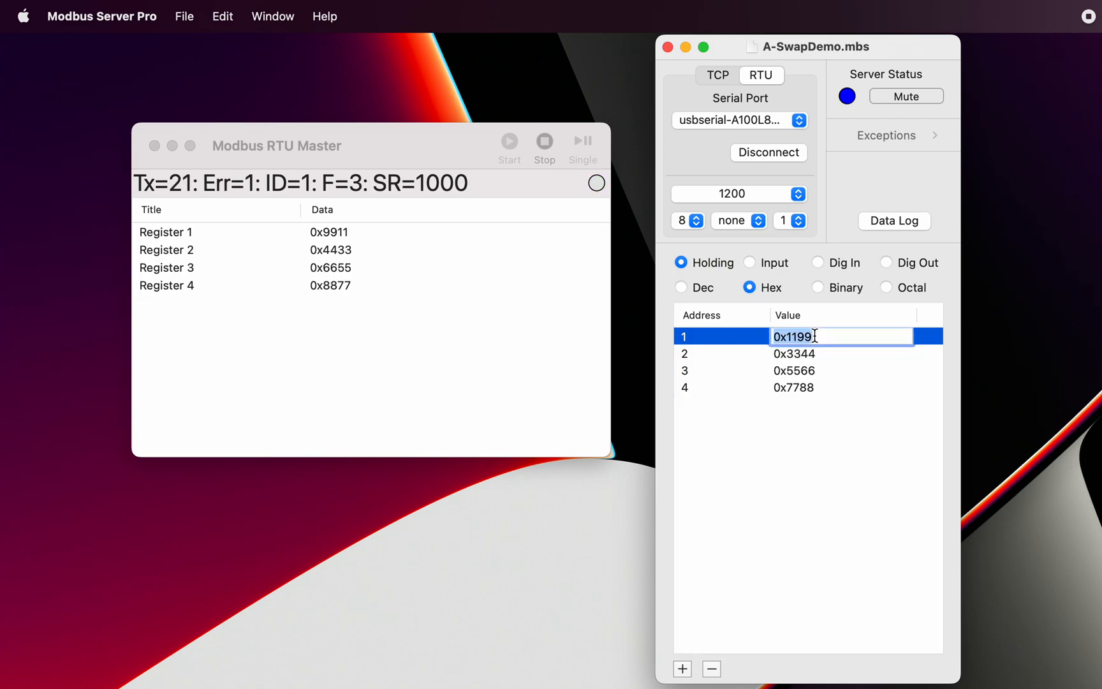
{"action": "left_click", "coordinate": [830, 338]}
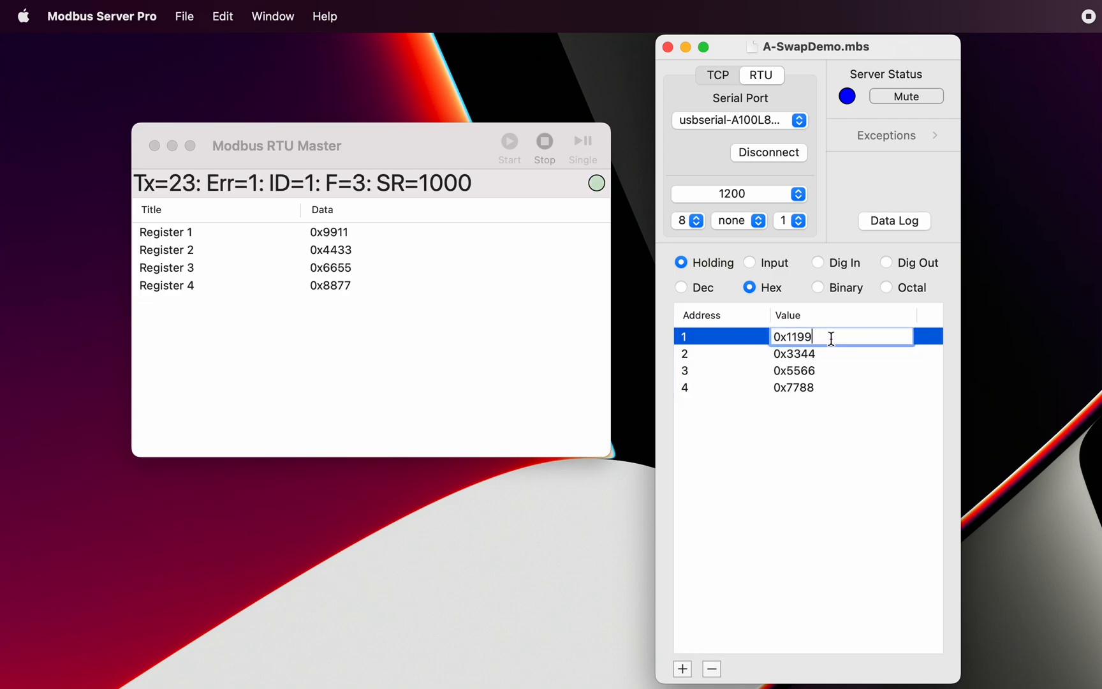
{"action": "key", "text": "BackSpace"}
{"action": "key", "text": "BackSpace"}
{"action": "type", "text": "22"}
{"action": "key", "text": "Return"}
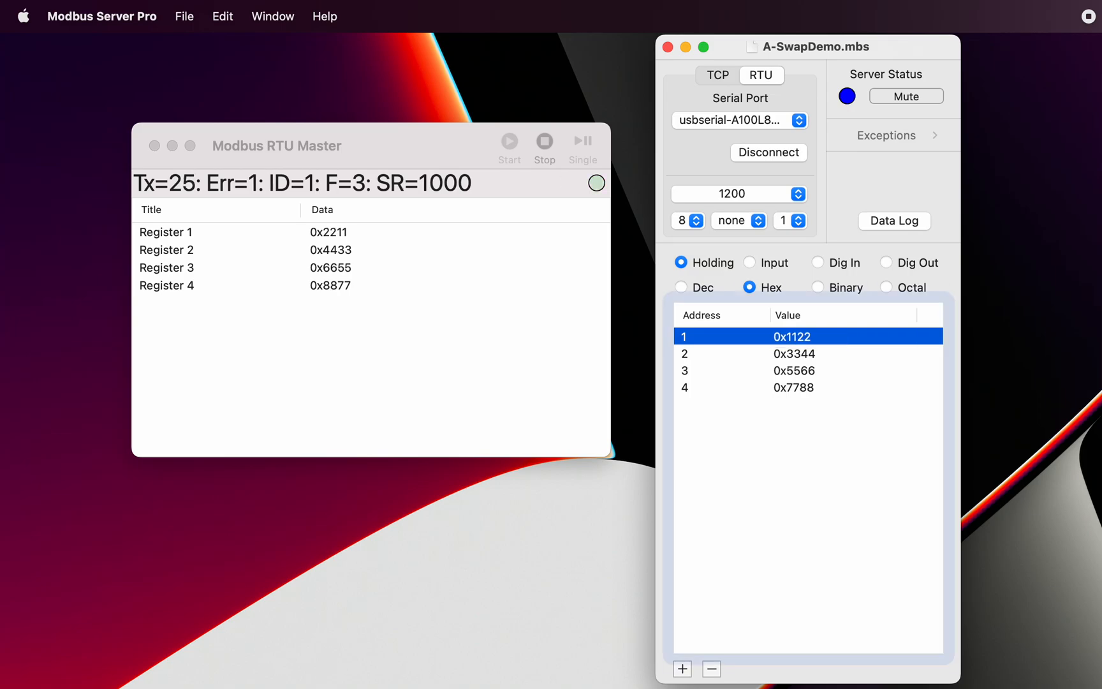
{"action": "left_click", "coordinate": [538, 143]}
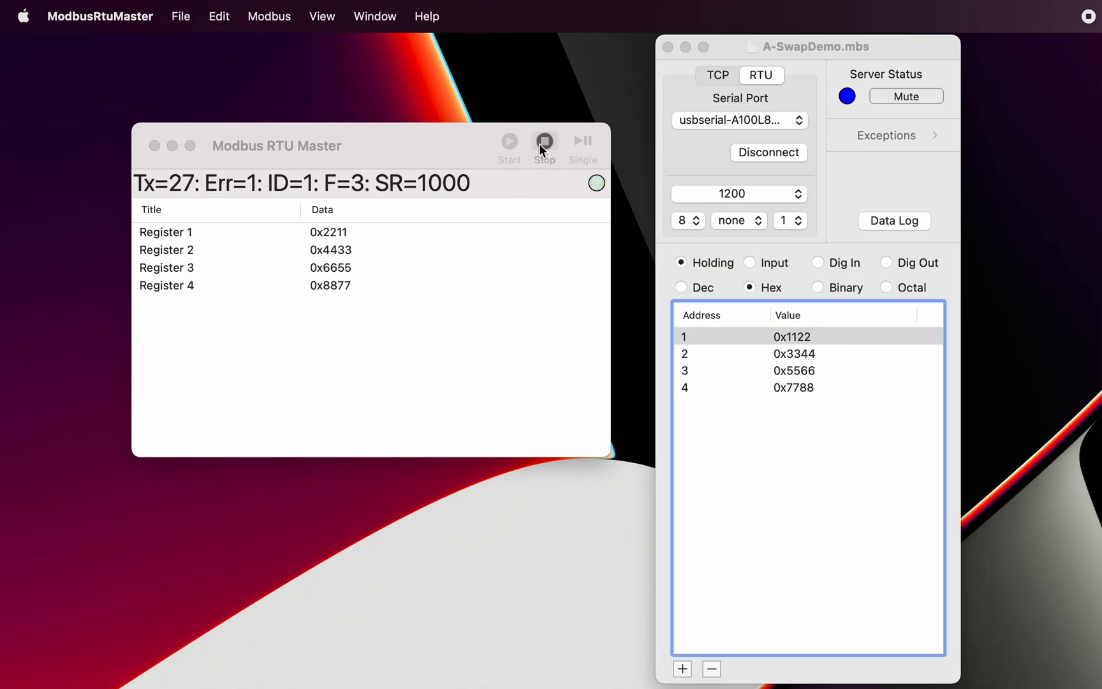
Step: Set the master's Register 1 data to 32 Bit and disable Swap Bytes in the Read/Write Definition
{"action": "double_click", "coordinate": [516, 181]}
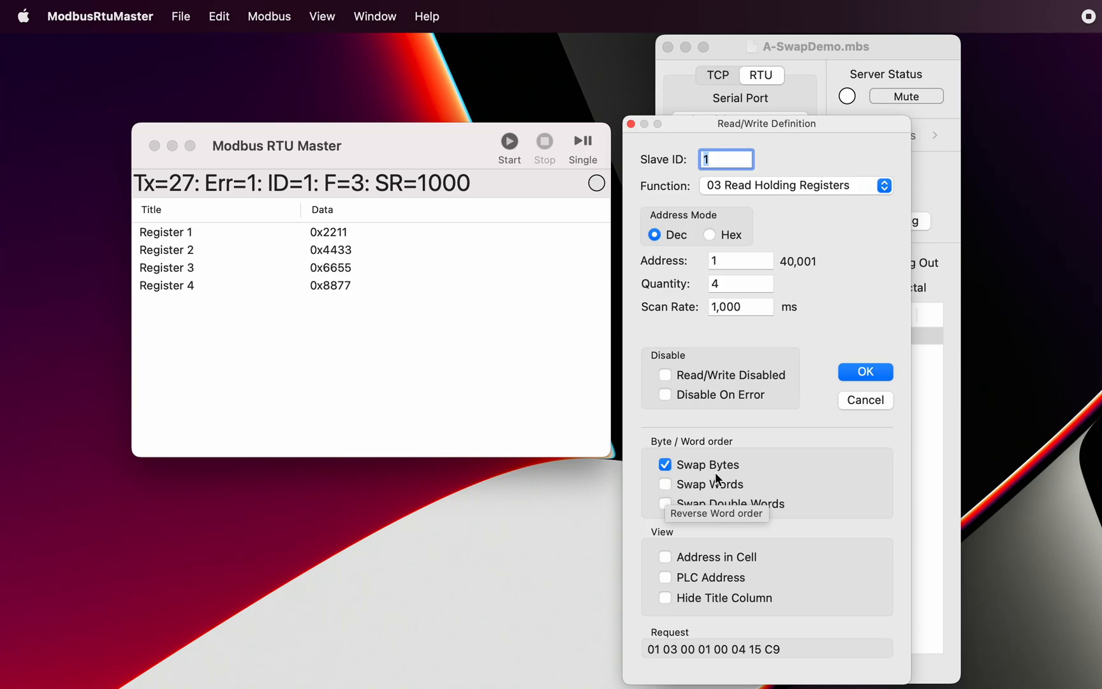
{"action": "left_click", "coordinate": [872, 403]}
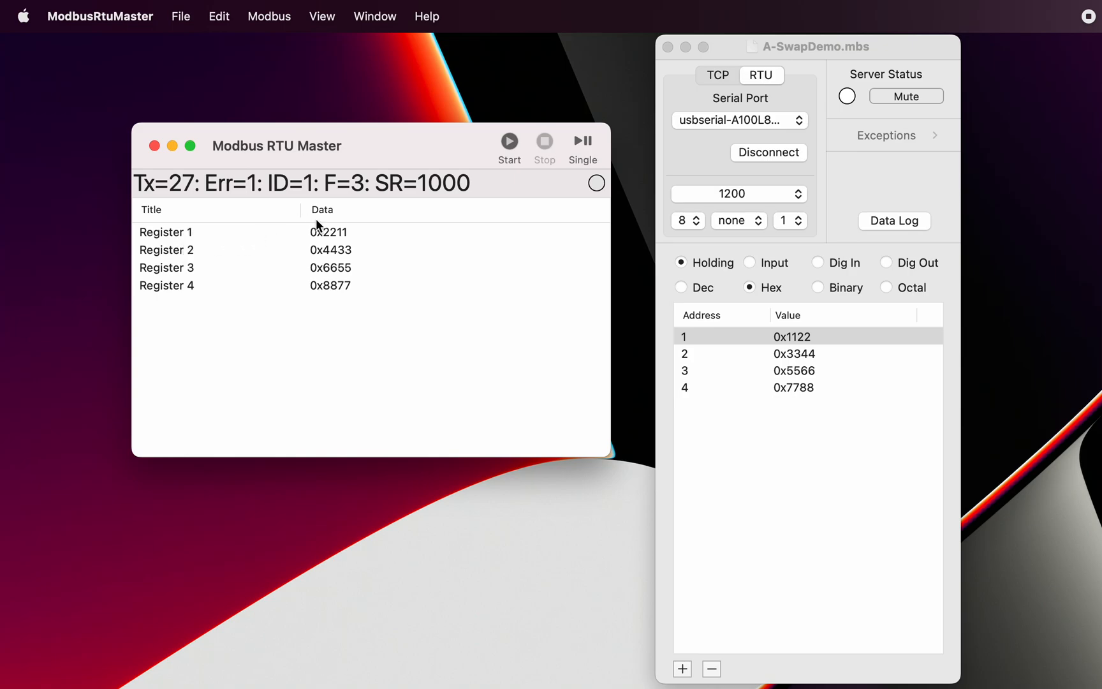
{"action": "right_click", "coordinate": [362, 236]}
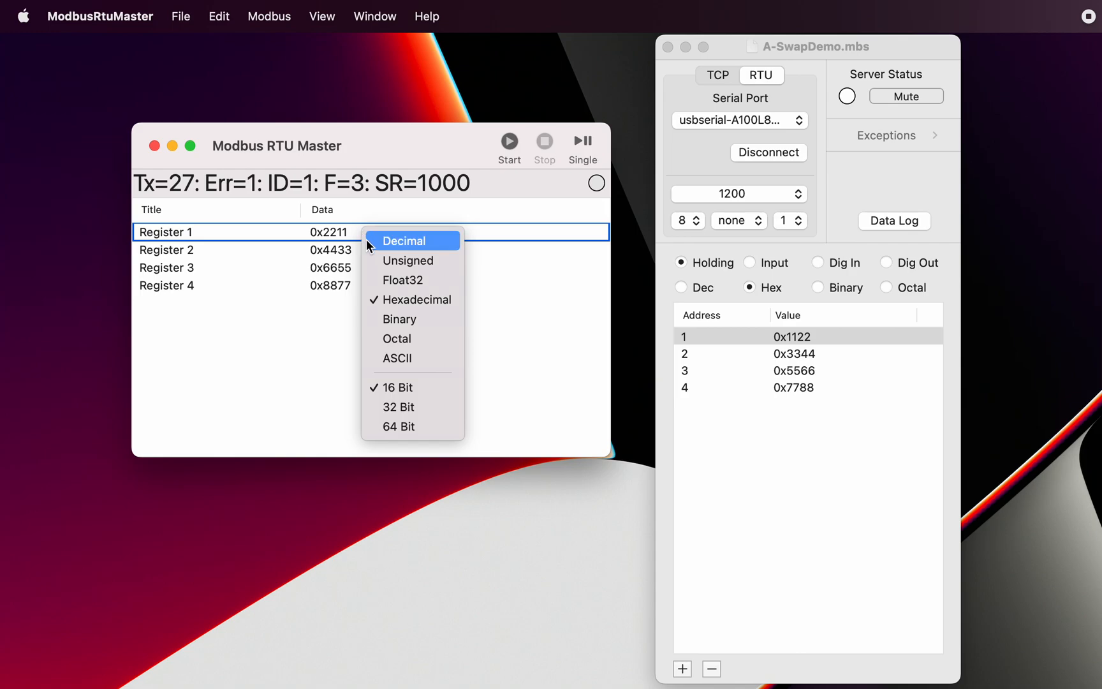
{"action": "left_click", "coordinate": [416, 412]}
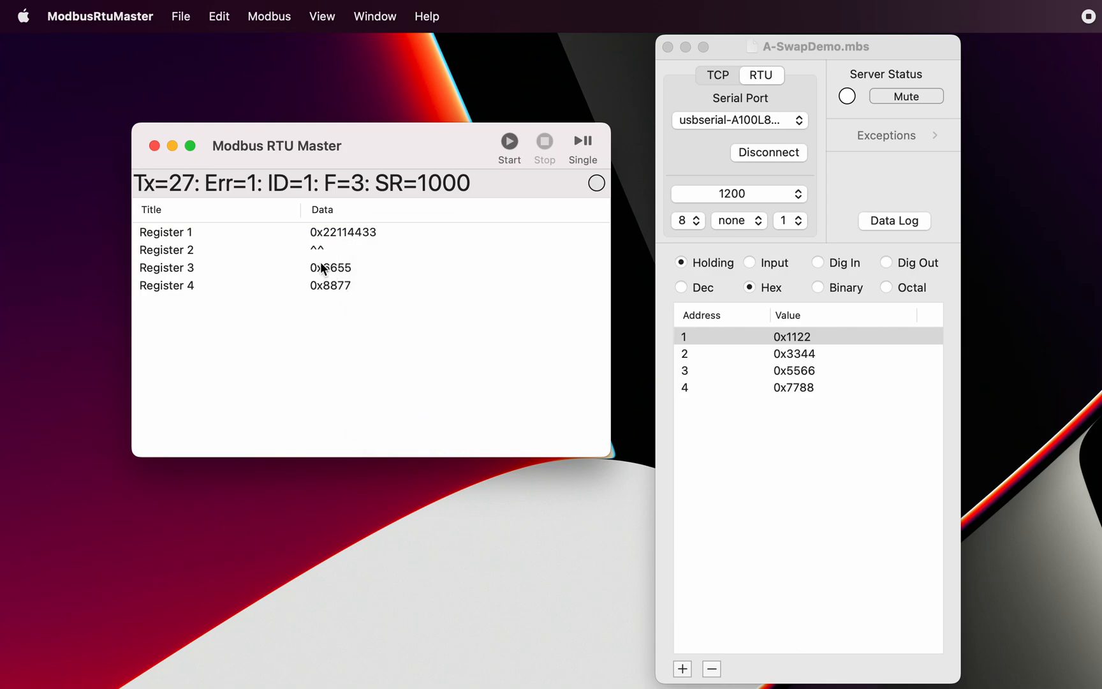
{"action": "double_click", "coordinate": [507, 177]}
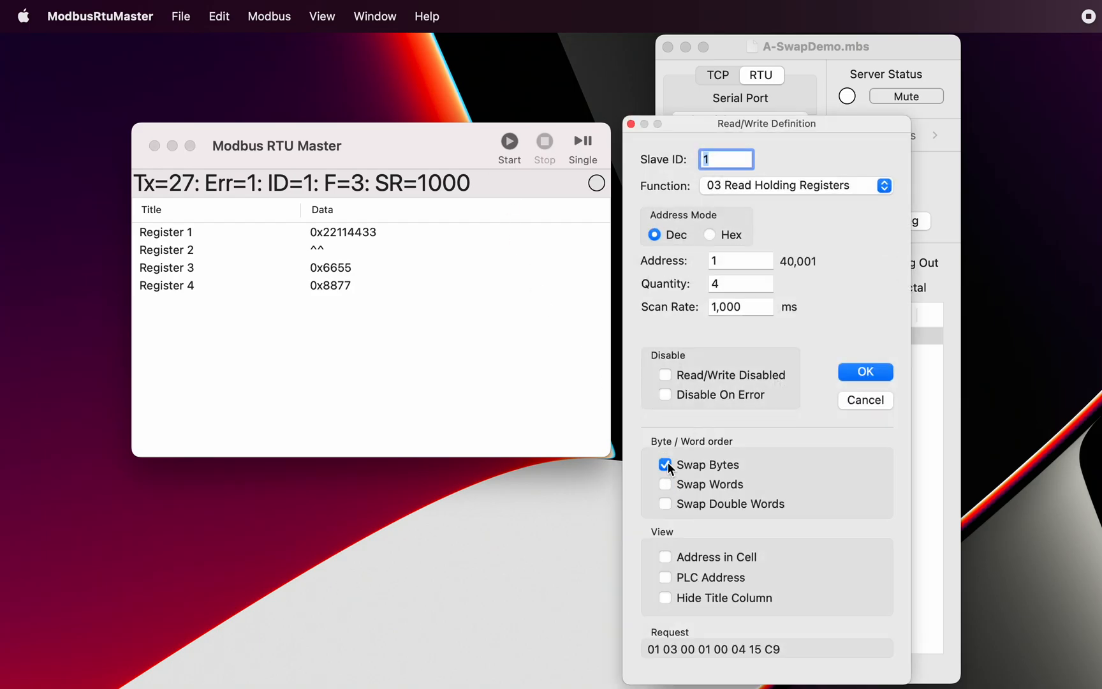
{"action": "left_click", "coordinate": [865, 374]}
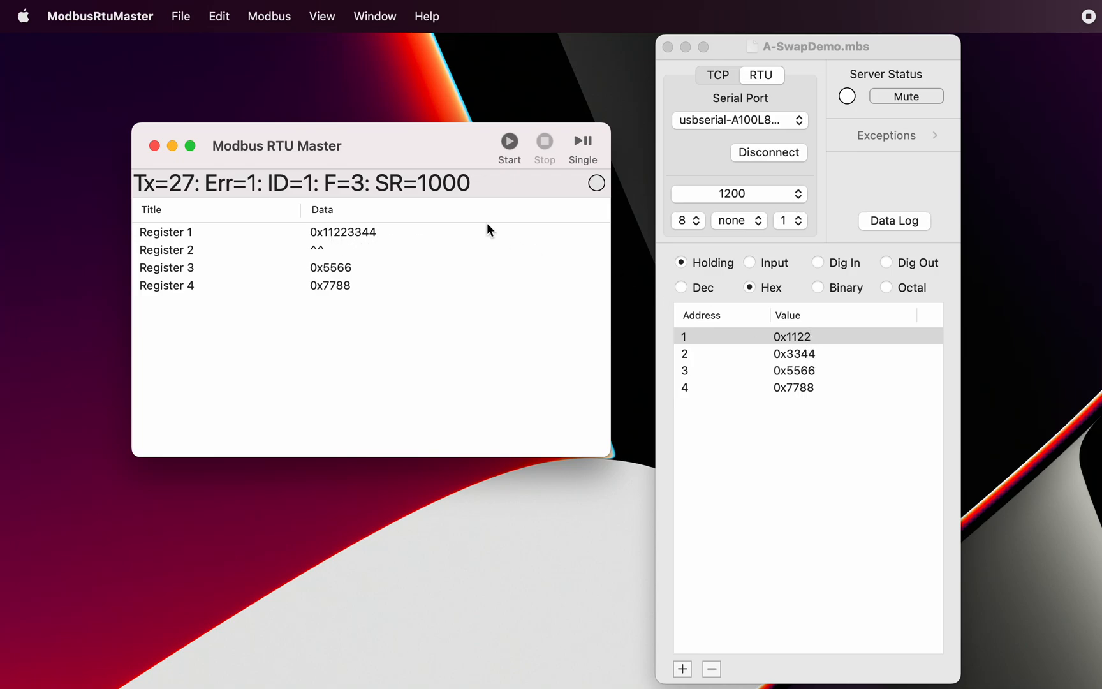
Step: Enable Swap Words on its own in the Read/Write Definition, apply it, and enable Swap Bytes in addition
{"action": "double_click", "coordinate": [505, 182]}
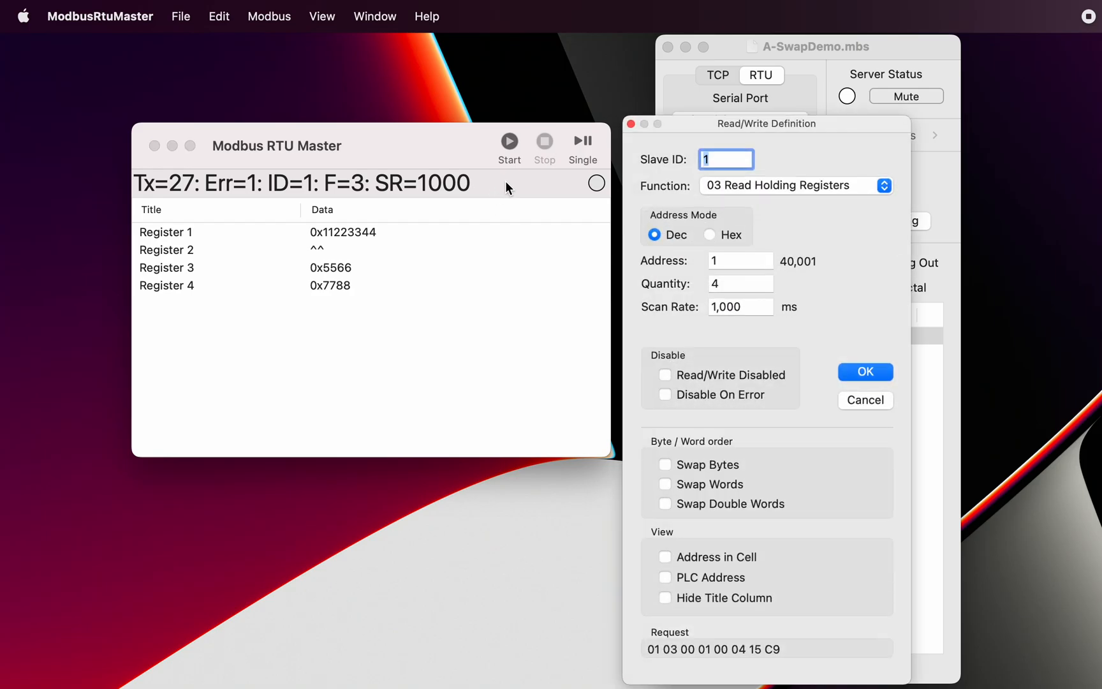
{"action": "left_click", "coordinate": [664, 483]}
{"action": "left_click", "coordinate": [867, 373]}
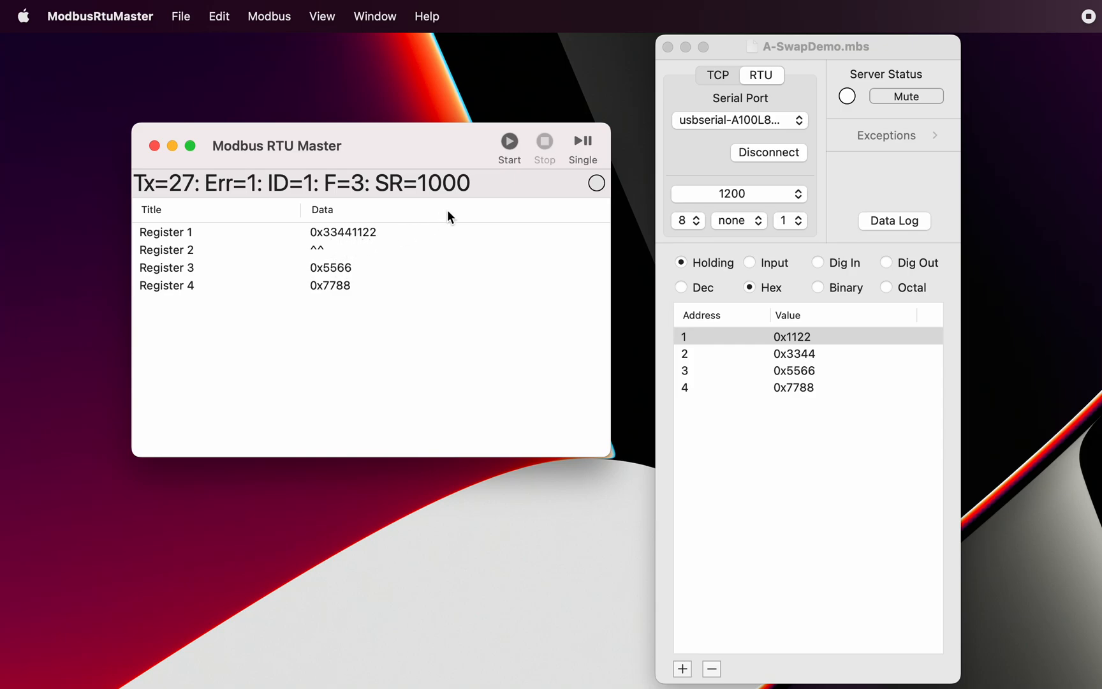
{"action": "double_click", "coordinate": [513, 189]}
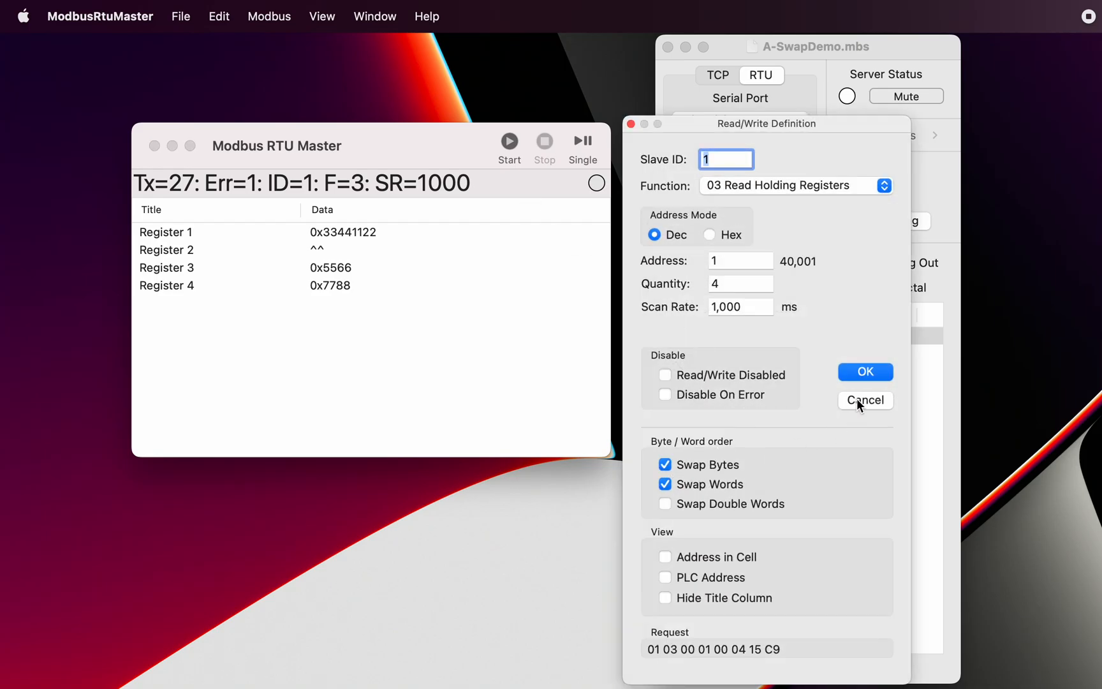
{"action": "left_click", "coordinate": [865, 372]}
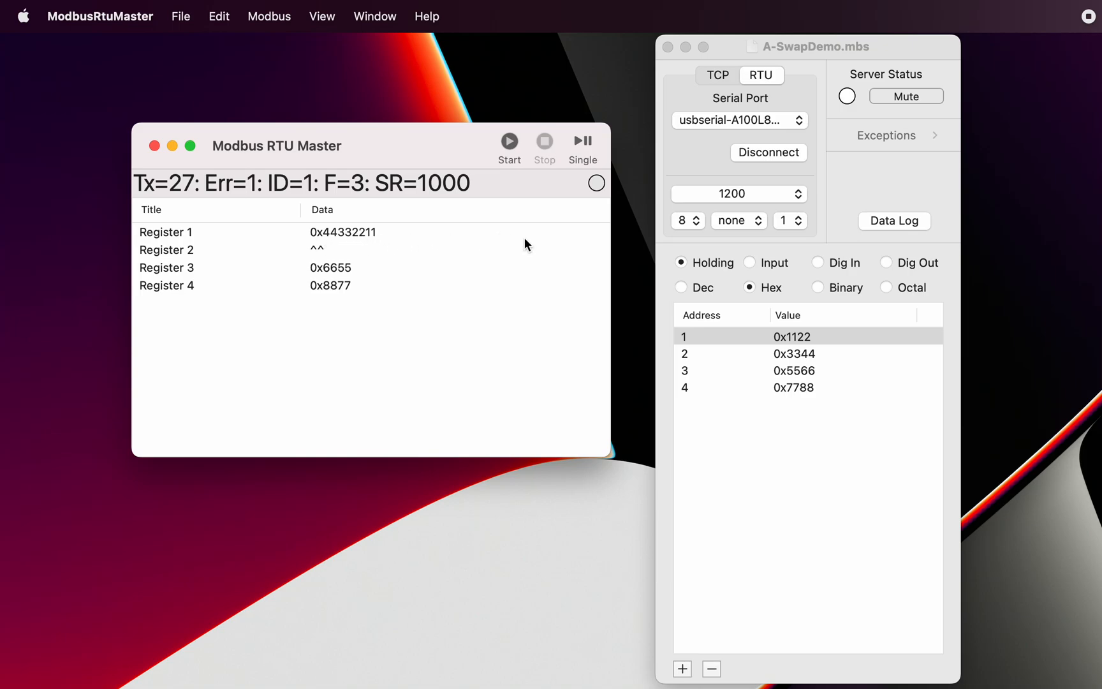
Step: Disable both Swap Bytes and Swap Words in the Read/Write Definition
{"action": "double_click", "coordinate": [523, 184]}
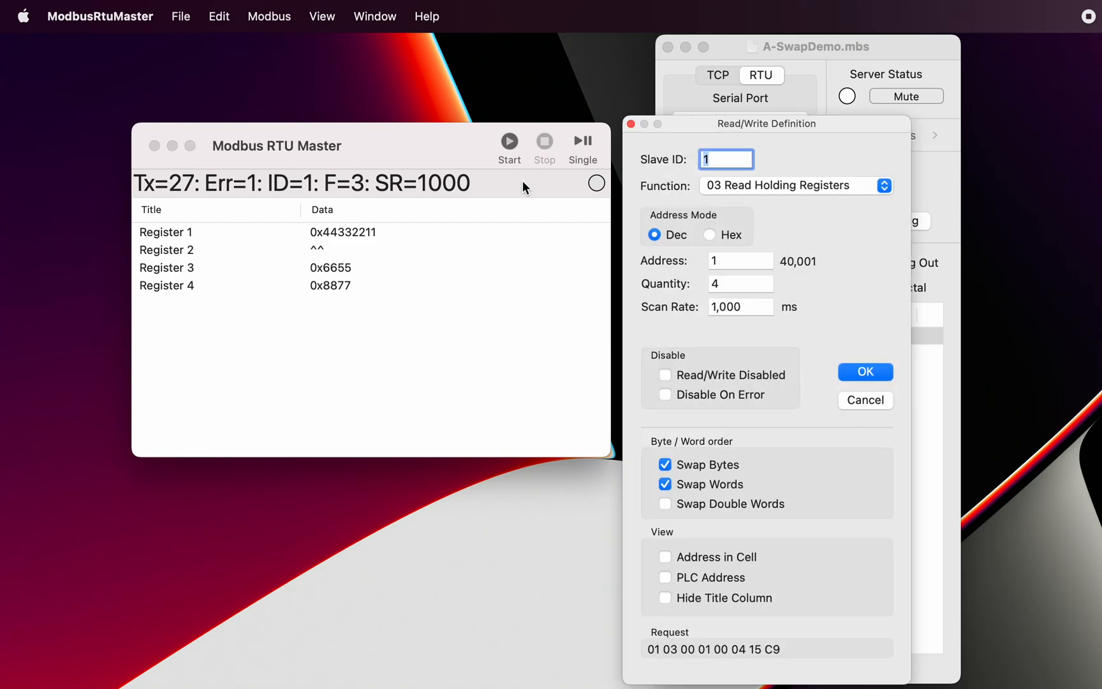
{"action": "left_click", "coordinate": [665, 464]}
{"action": "left_click", "coordinate": [867, 373]}
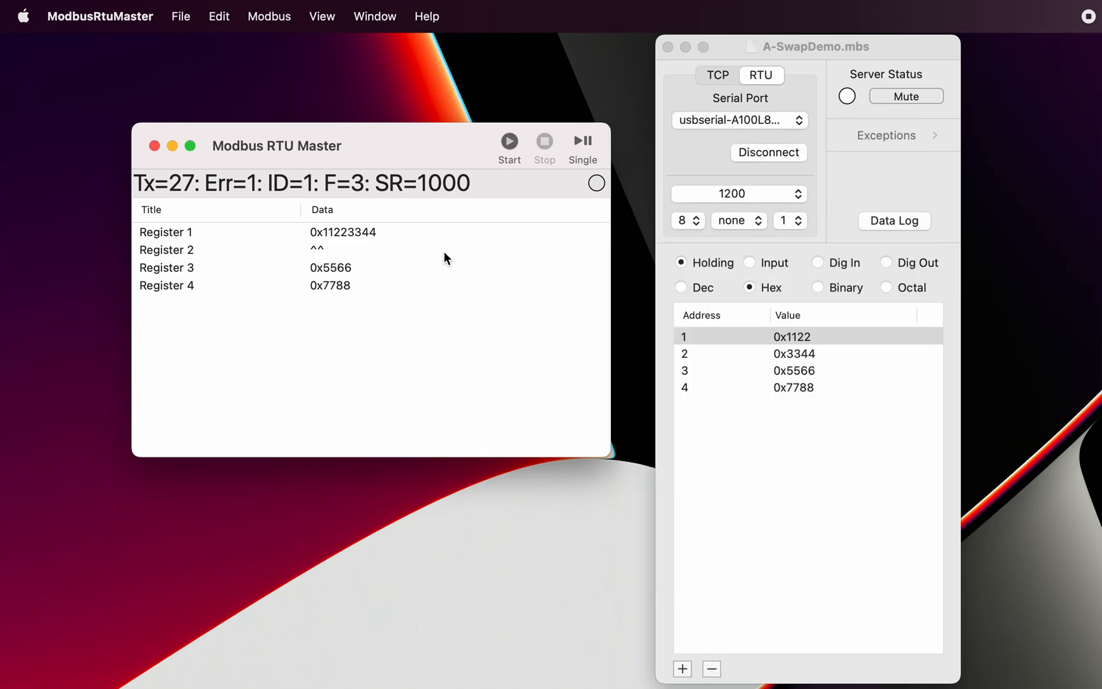
Step: Set the master's Register 1 data to 64 Bit
{"action": "double_click", "coordinate": [418, 234]}
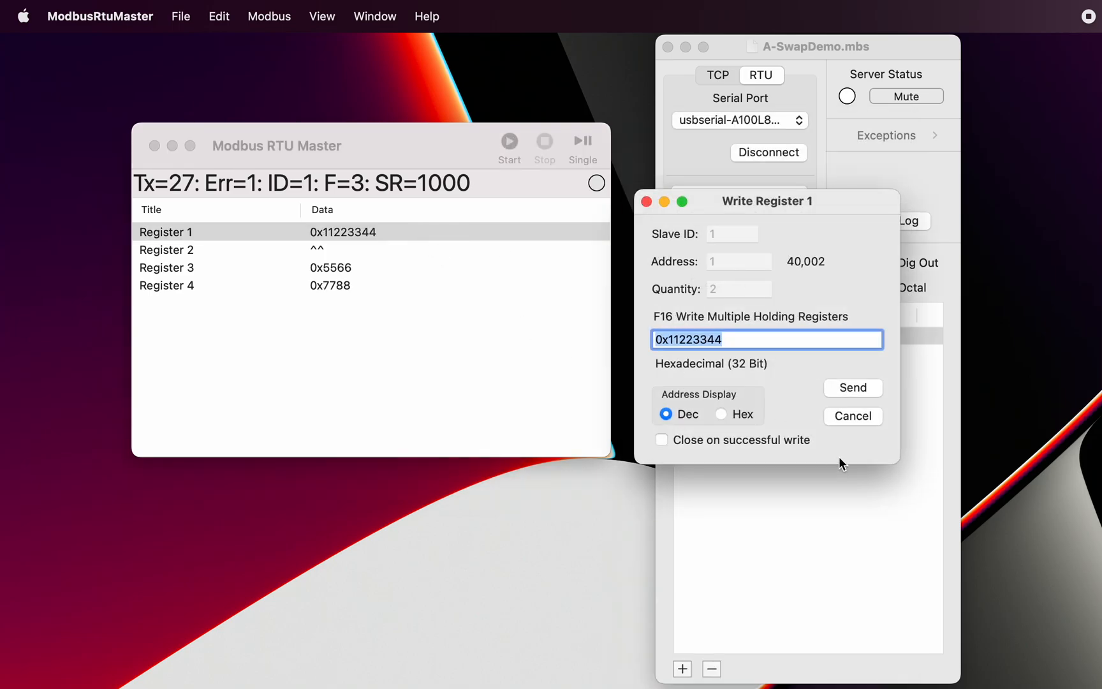
{"action": "left_click", "coordinate": [855, 415]}
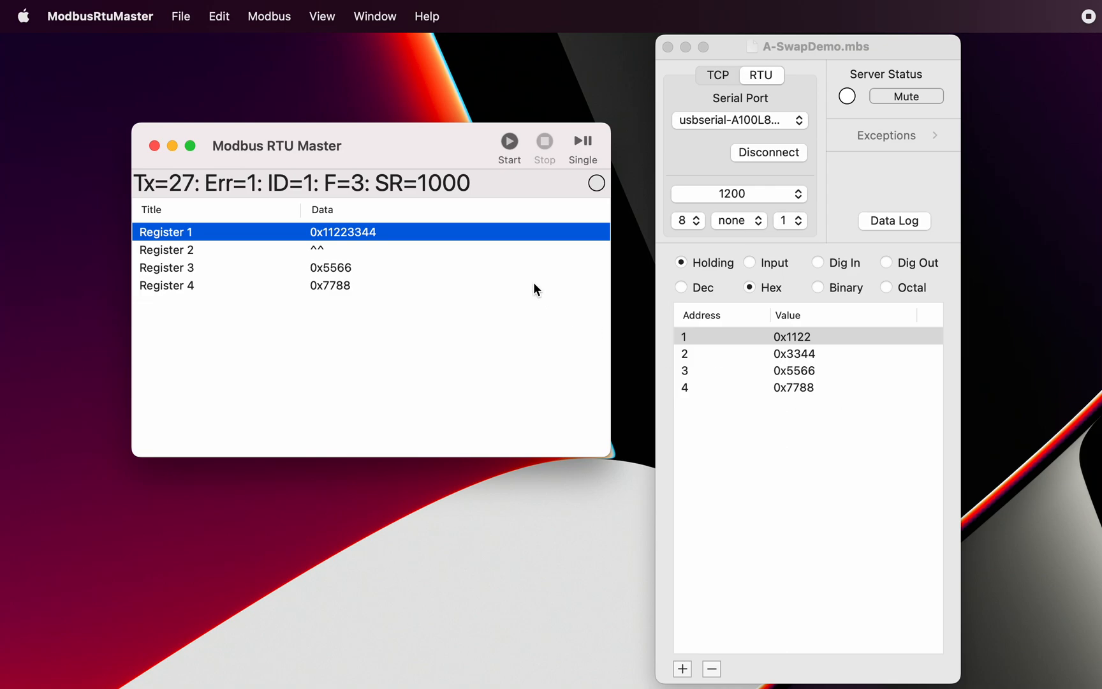
{"action": "right_click", "coordinate": [471, 232]}
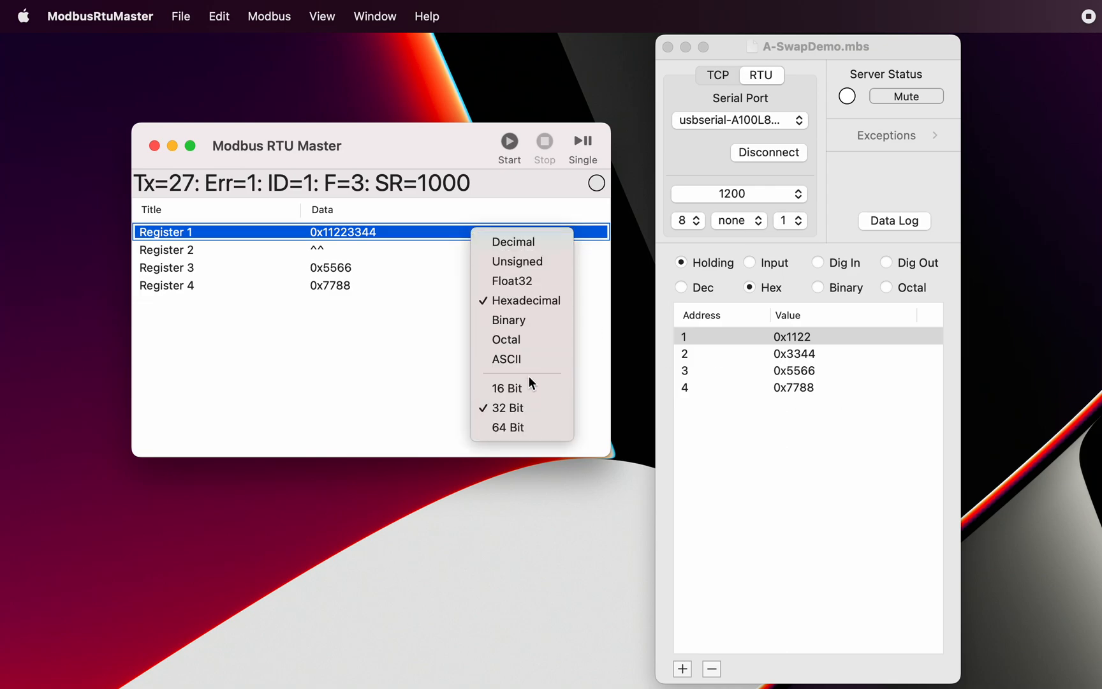
{"action": "left_click", "coordinate": [523, 424]}
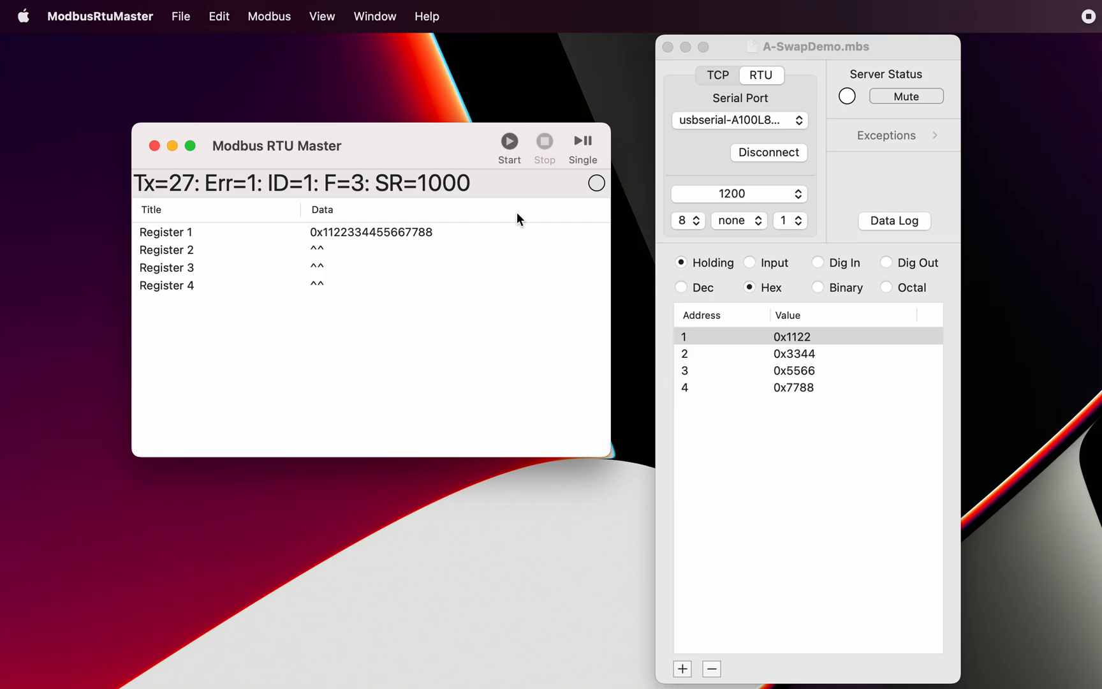
Step: Enable Swap Double Words on its own in the master's Read/Write Definition and apply it
{"action": "double_click", "coordinate": [501, 181]}
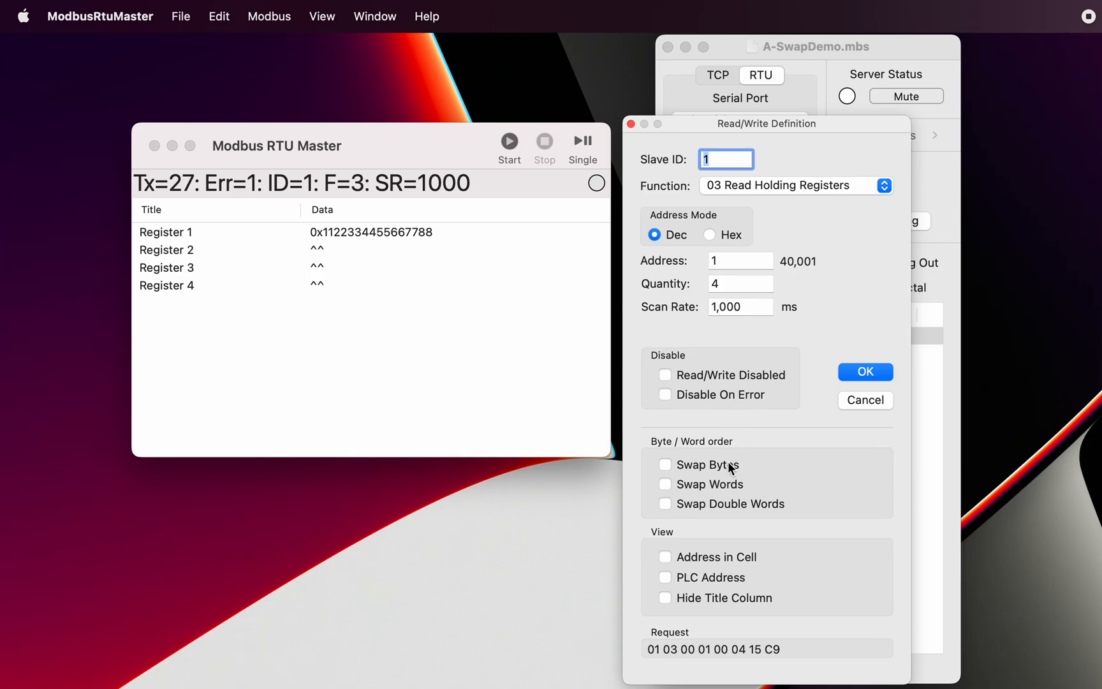
{"action": "left_click", "coordinate": [664, 503]}
{"action": "left_click", "coordinate": [867, 372]}
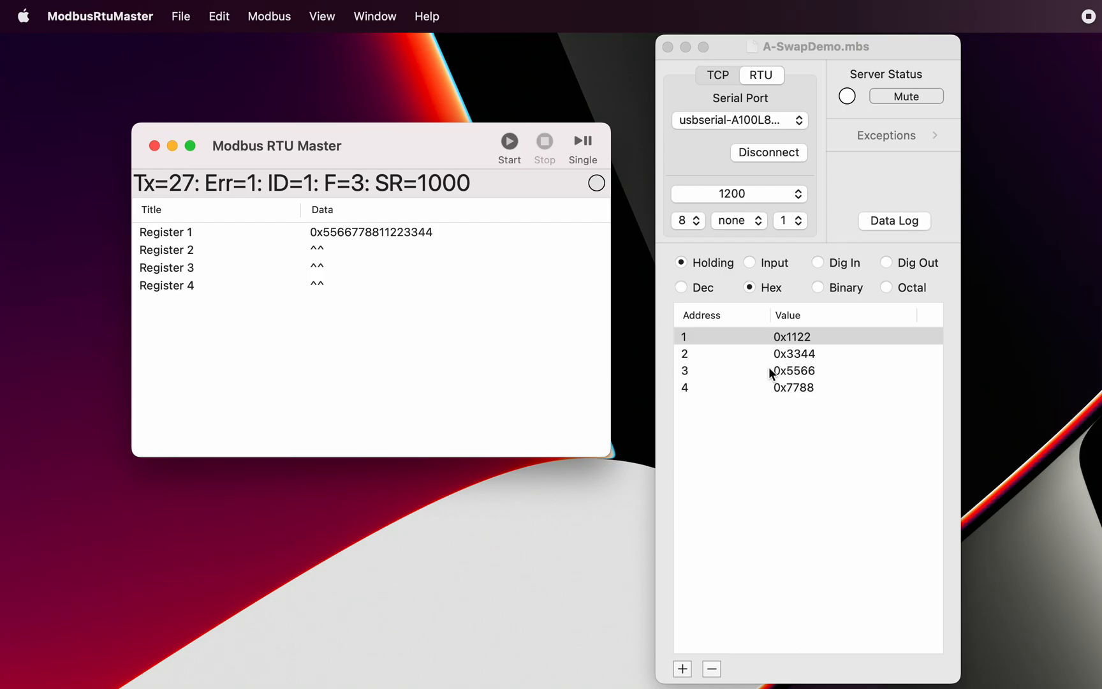
Step: Enable Swap Bytes and Swap Words in addition to Swap Double Words in the Read/Write Definition and apply the change
{"action": "double_click", "coordinate": [525, 182]}
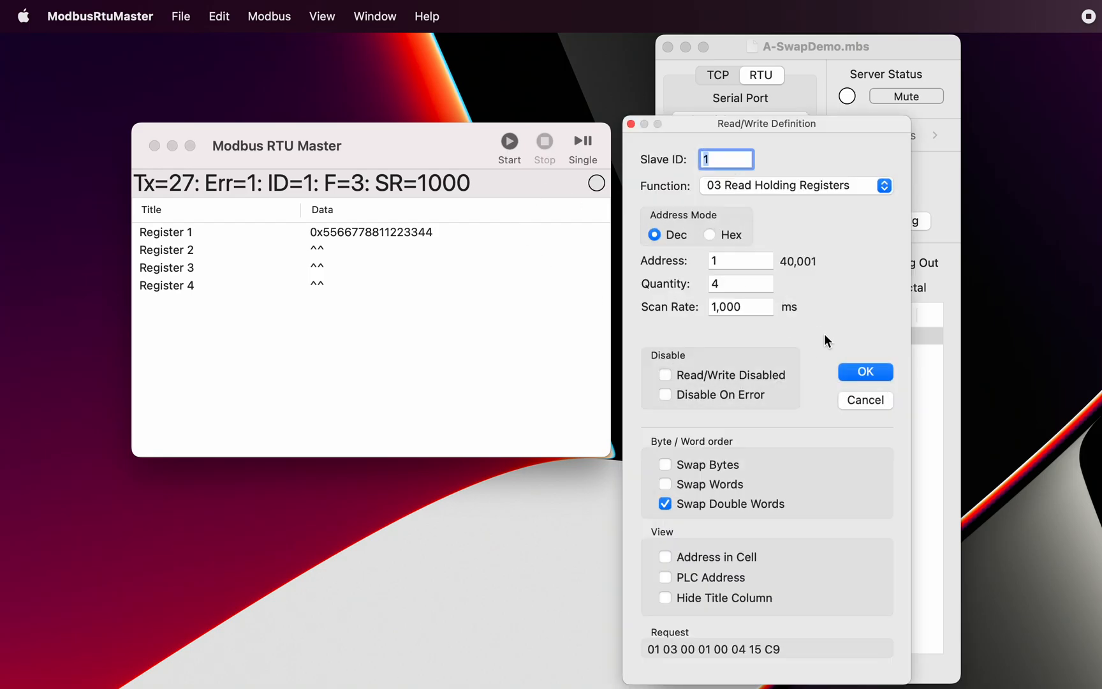
{"action": "left_click", "coordinate": [664, 465]}
{"action": "left_click", "coordinate": [865, 374]}
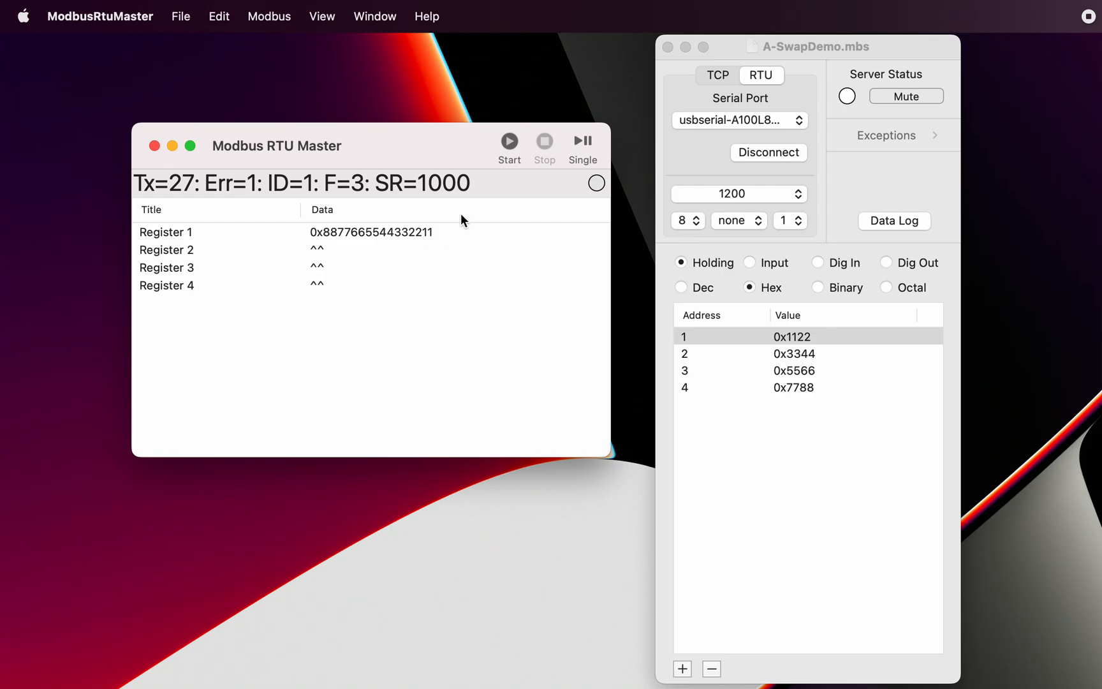
Step: Disable all three swap options in the Read/Write Definition and apply the change, and enable all three again
{"action": "double_click", "coordinate": [510, 183]}
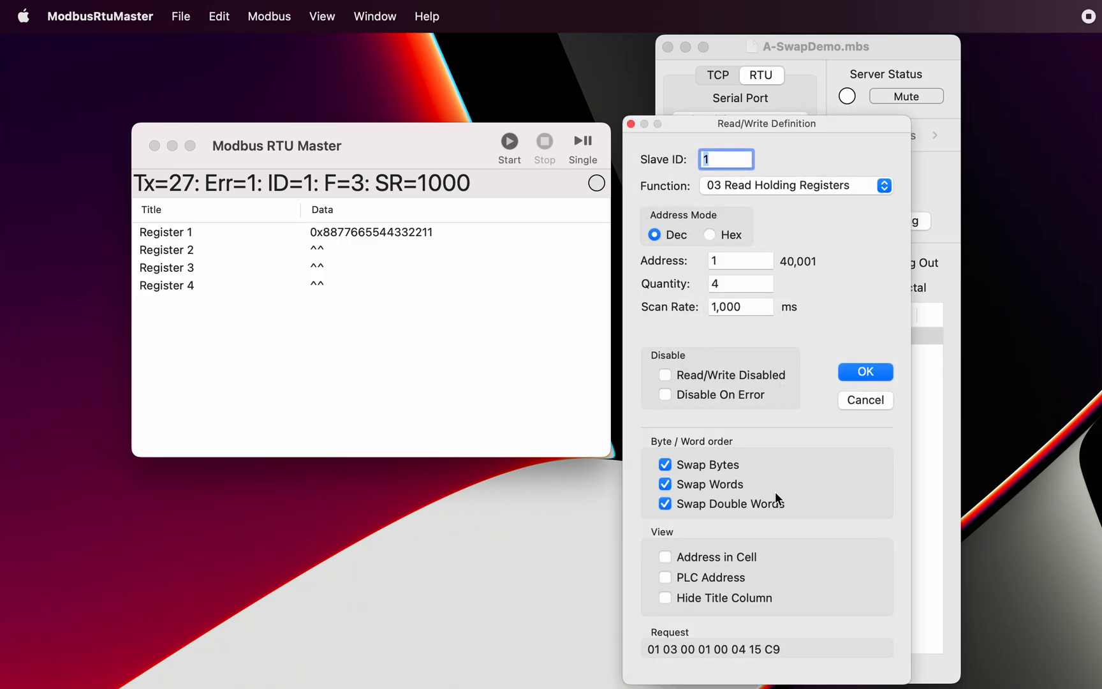
{"action": "left_click", "coordinate": [666, 464]}
{"action": "left_click", "coordinate": [665, 484]}
{"action": "left_click", "coordinate": [666, 505]}
{"action": "left_click", "coordinate": [874, 374]}
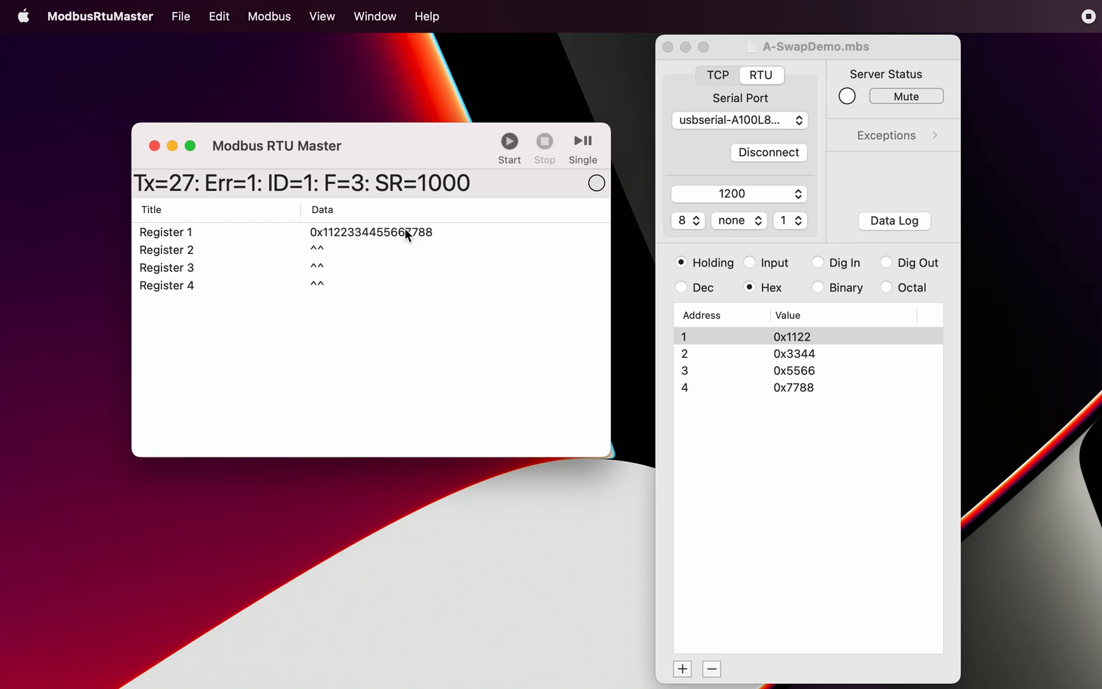
{"action": "double_click", "coordinate": [506, 187]}
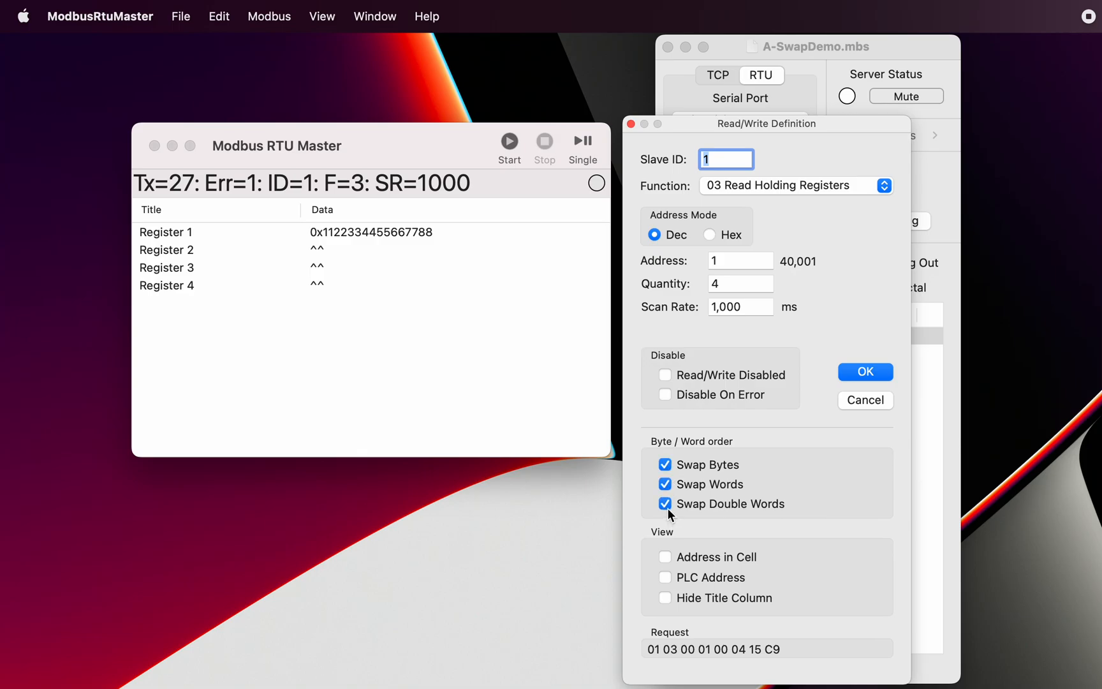
{"action": "left_click", "coordinate": [873, 368]}
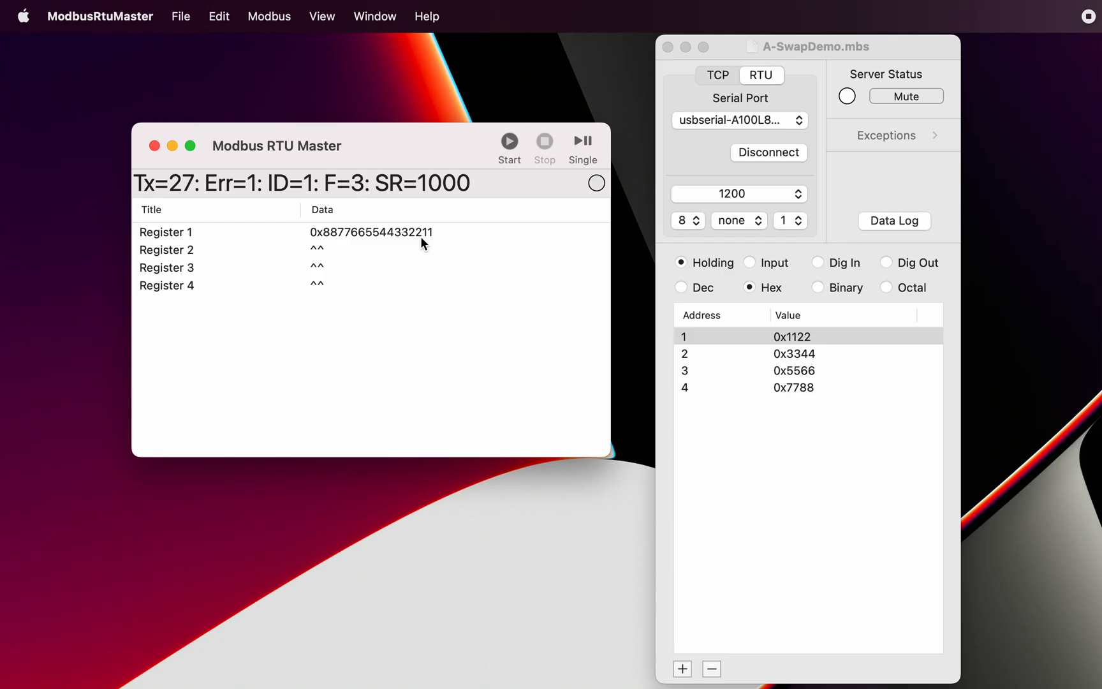
{"action": "double_click", "coordinate": [373, 232]}
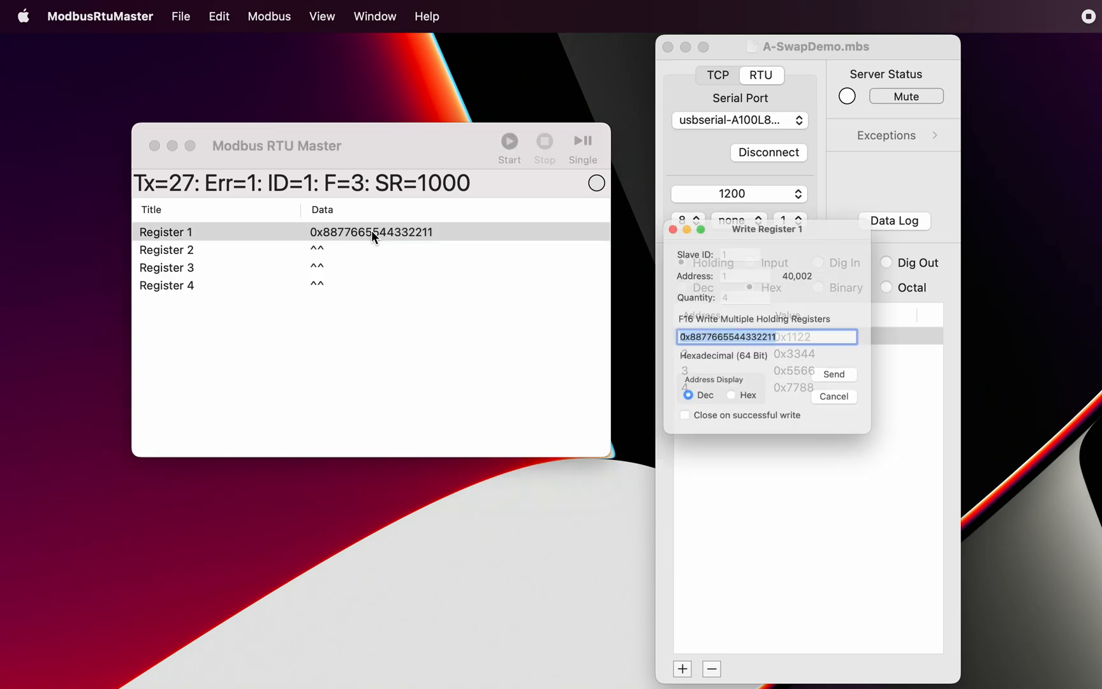
{"action": "left_click", "coordinate": [685, 337]}
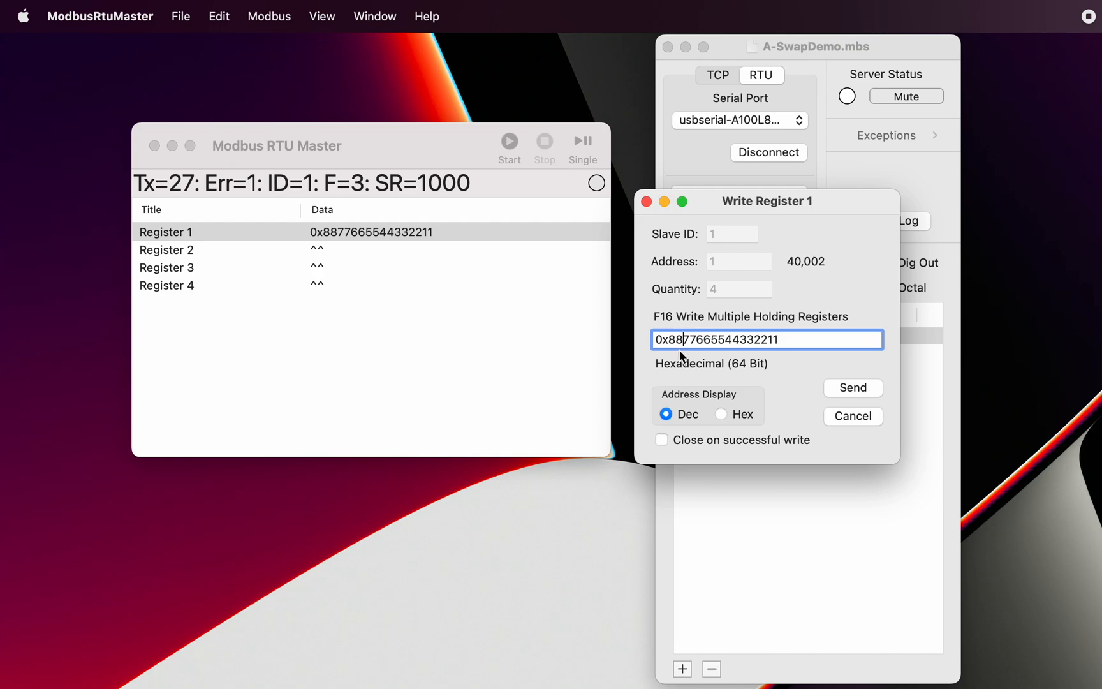
{"action": "key", "text": "BackSpace"}
{"action": "key", "text": "BackSpace"}
{"action": "type", "text": "99"}
{"action": "left_click", "coordinate": [848, 387]}
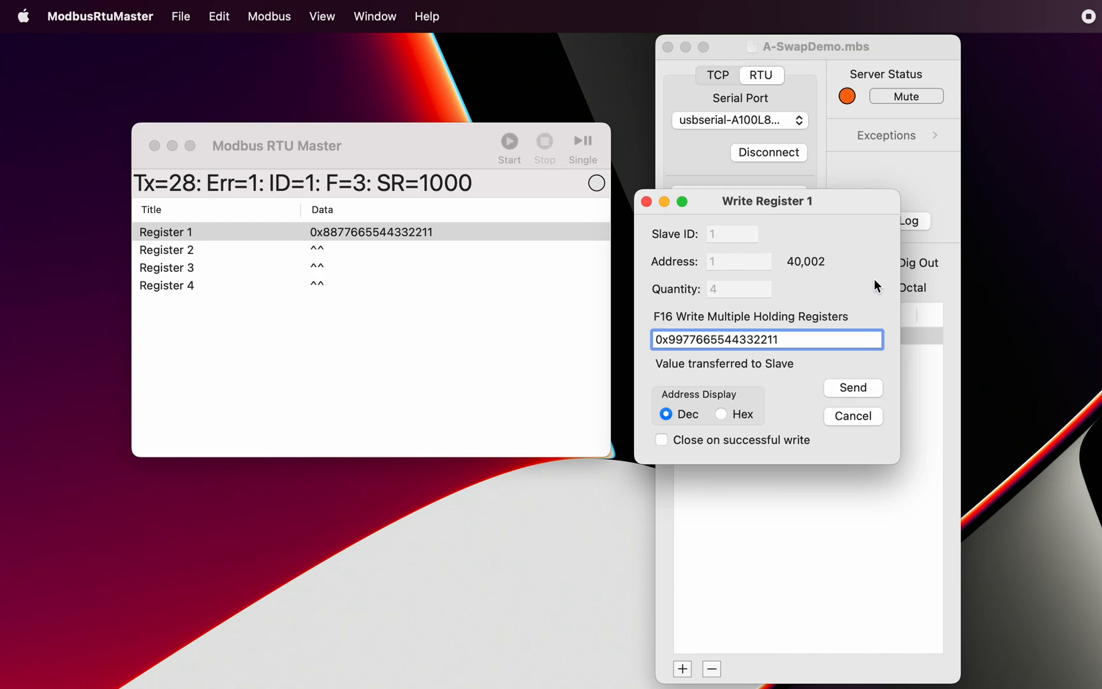
{"action": "left_click_drag", "start_coordinate": [858, 201], "coordinate": [524, 339]}
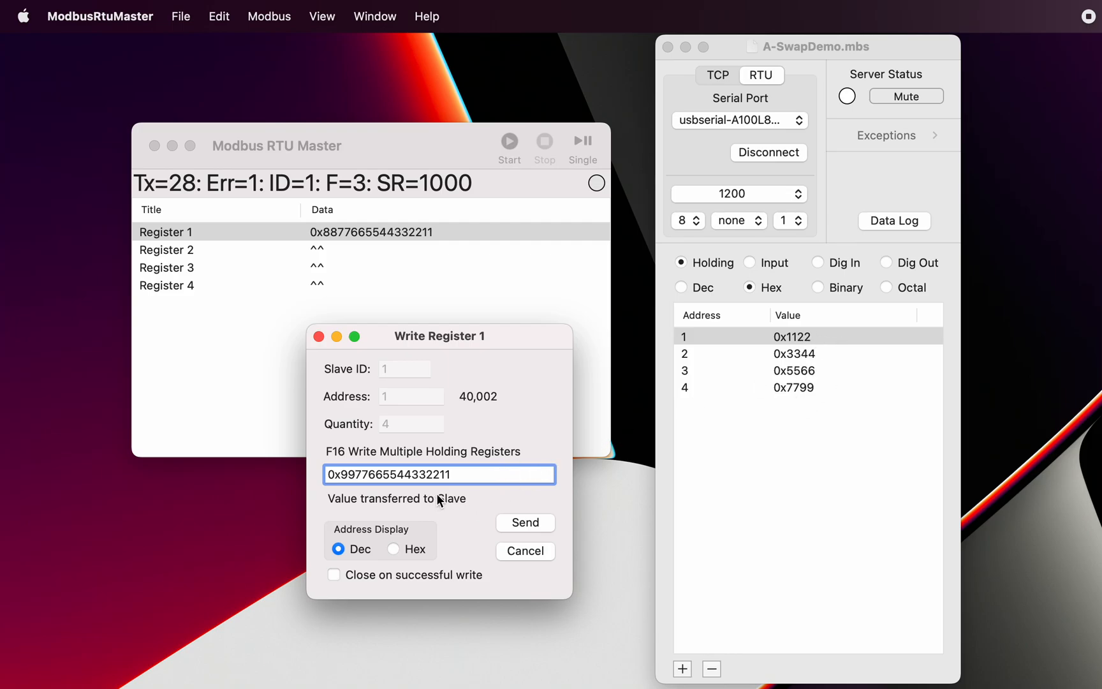
{"action": "key", "text": "BackSpace"}
{"action": "key", "text": "BackSpace"}
{"action": "type", "text": "88"}
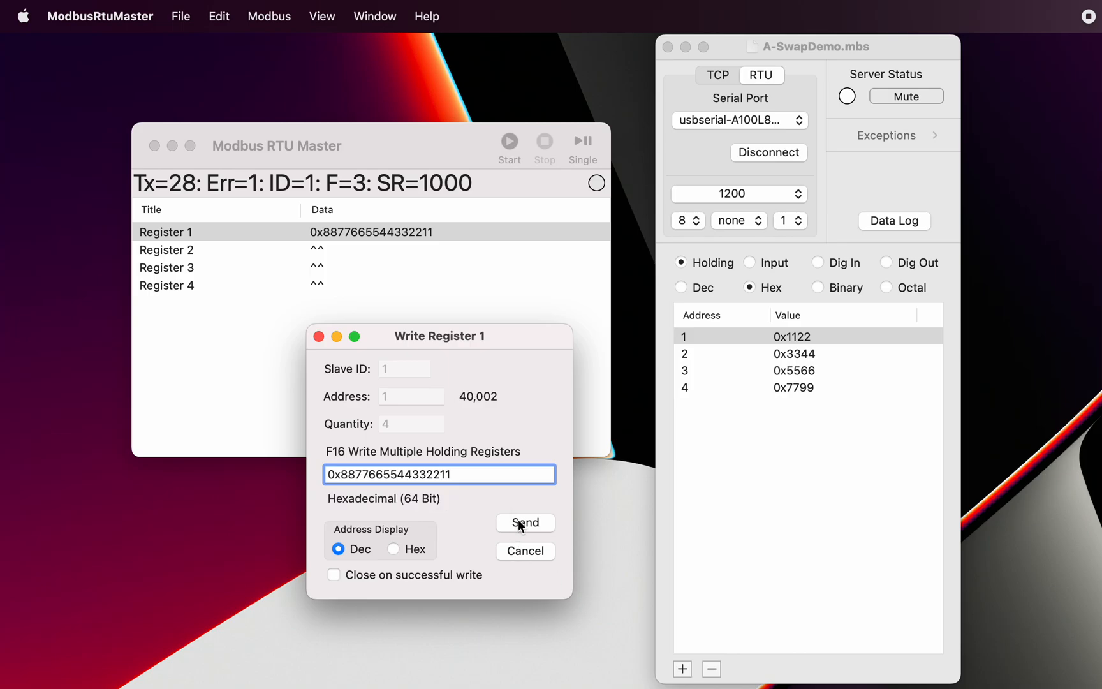
{"action": "left_click", "coordinate": [333, 575]}
{"action": "left_click", "coordinate": [525, 523]}
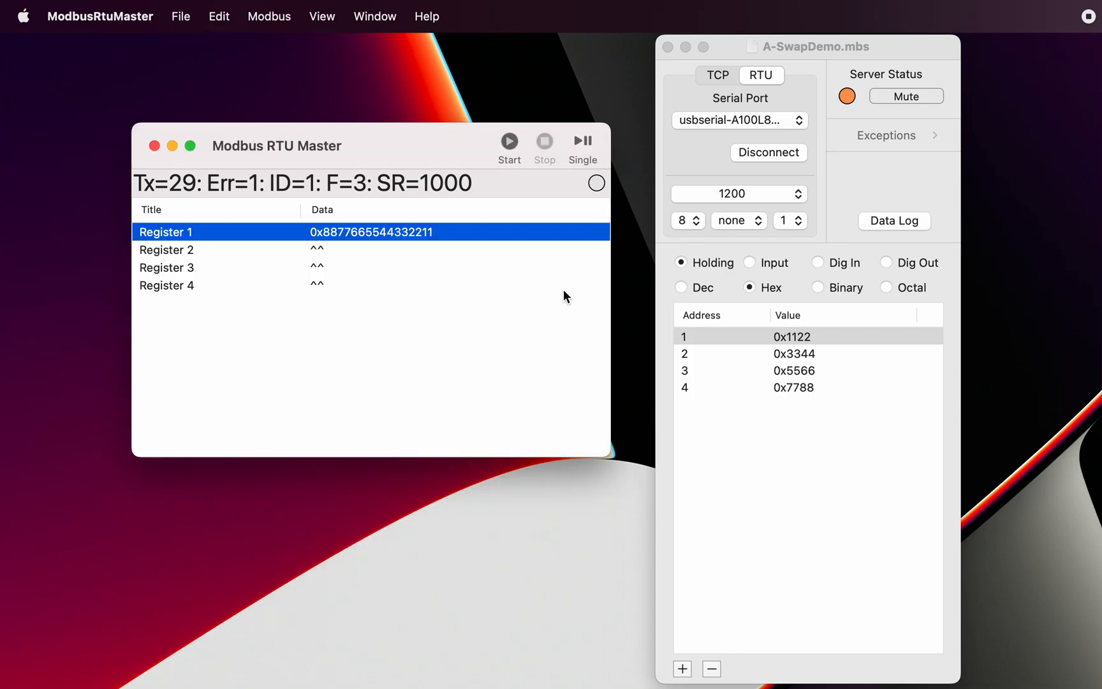